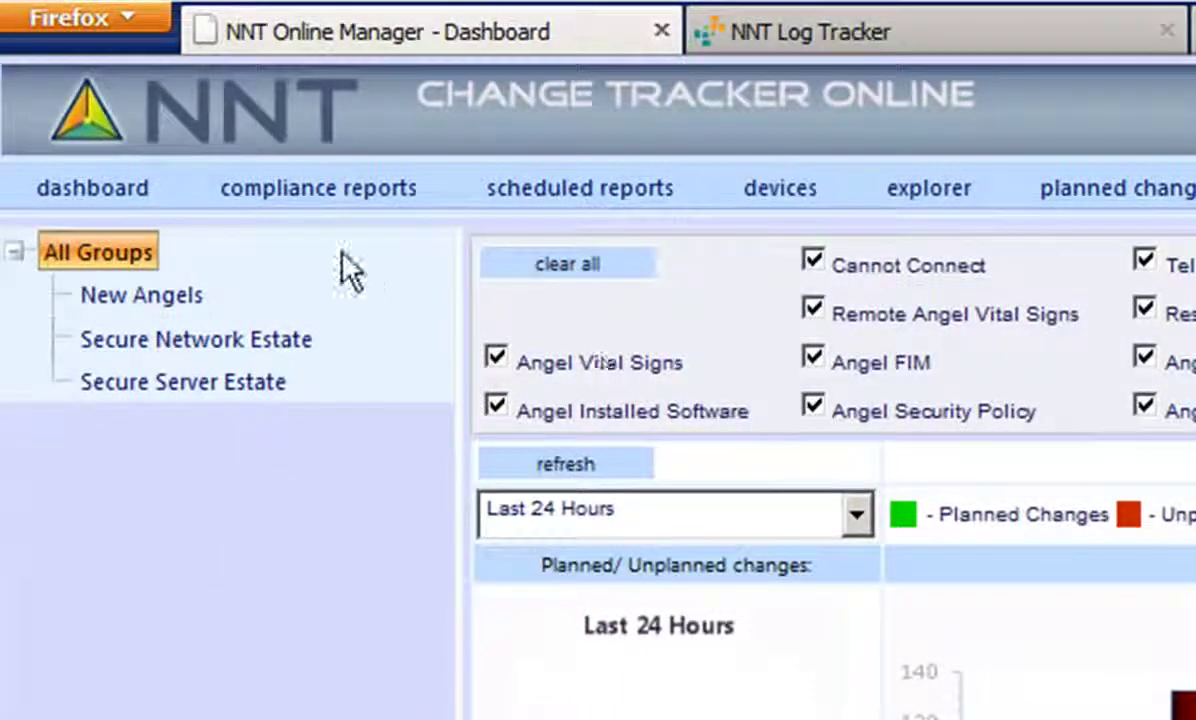
Run the NNT PCI DSS Compliance Report 1011b on the devices NNTDEMO2-PC and NNTDEMO4-PC.
click(328, 190)
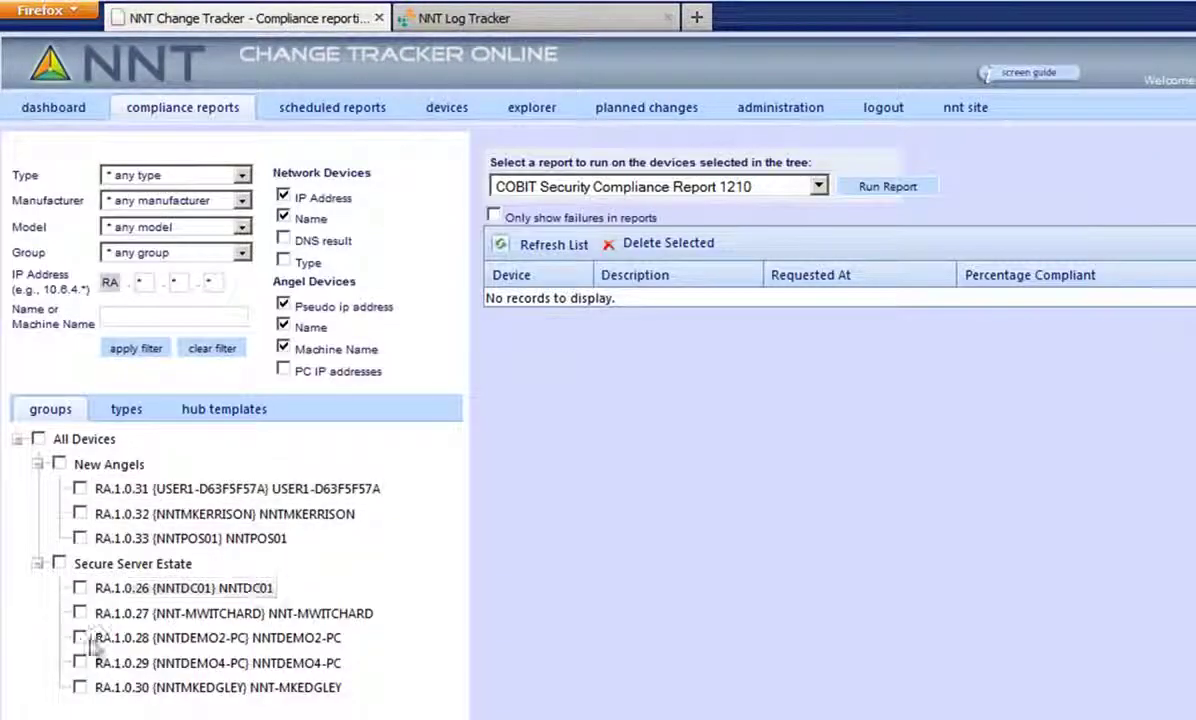
click(79, 637)
click(79, 663)
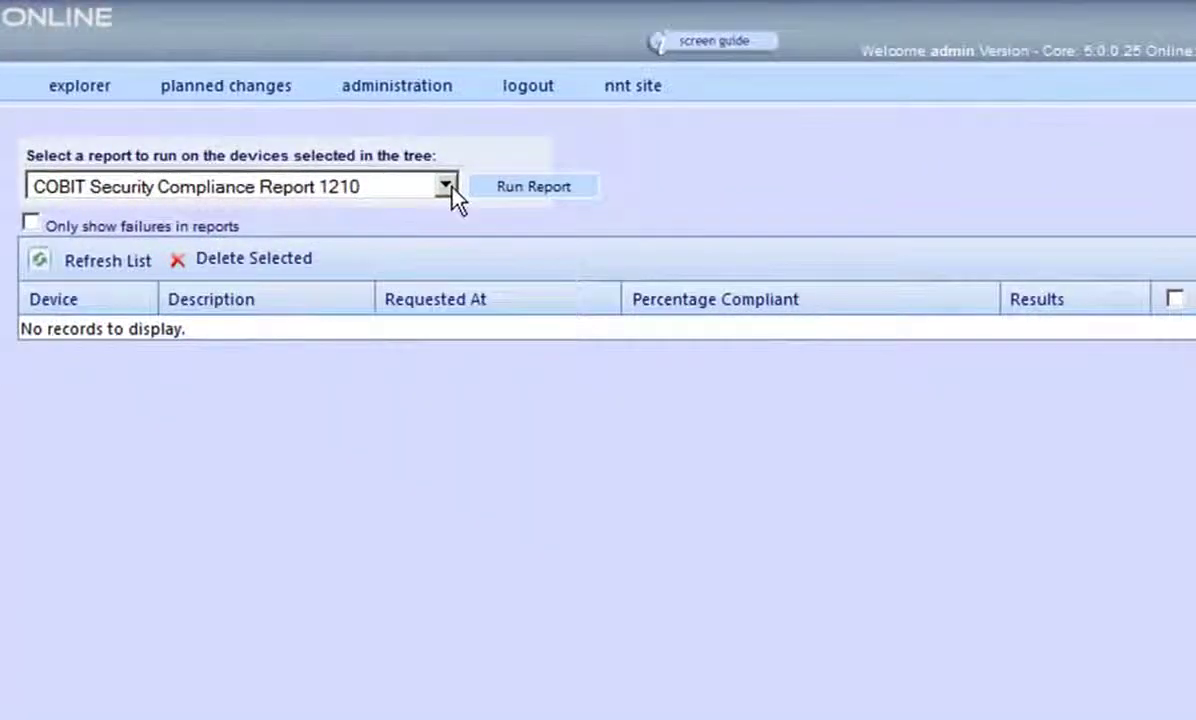
click(446, 187)
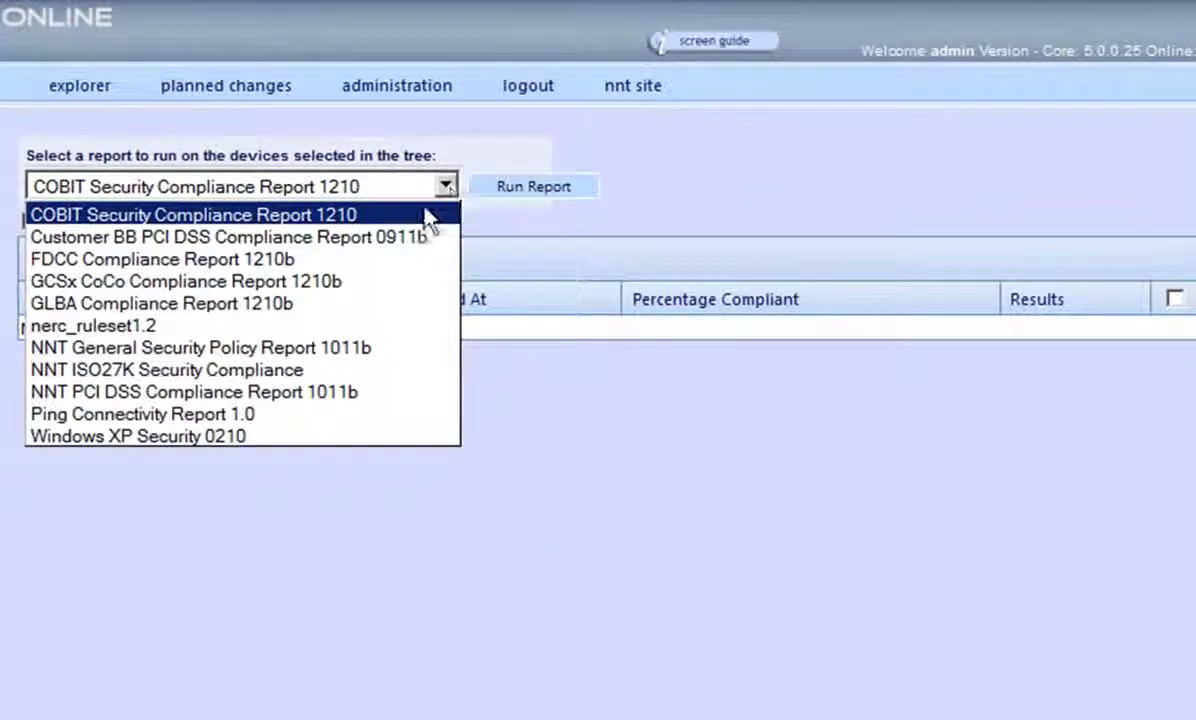
click(338, 398)
click(536, 189)
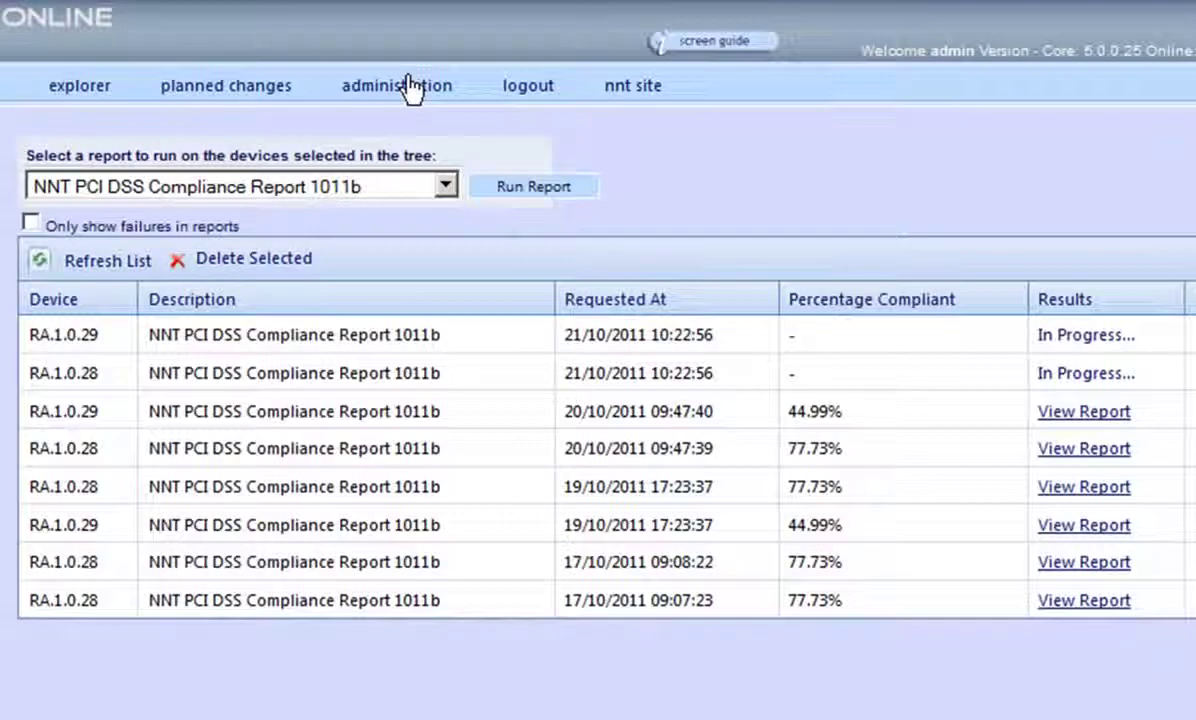
Review the extras, registry keys and services tracked by the T_NNT PCI DSS Compliance Report 1011b template.
click(413, 96)
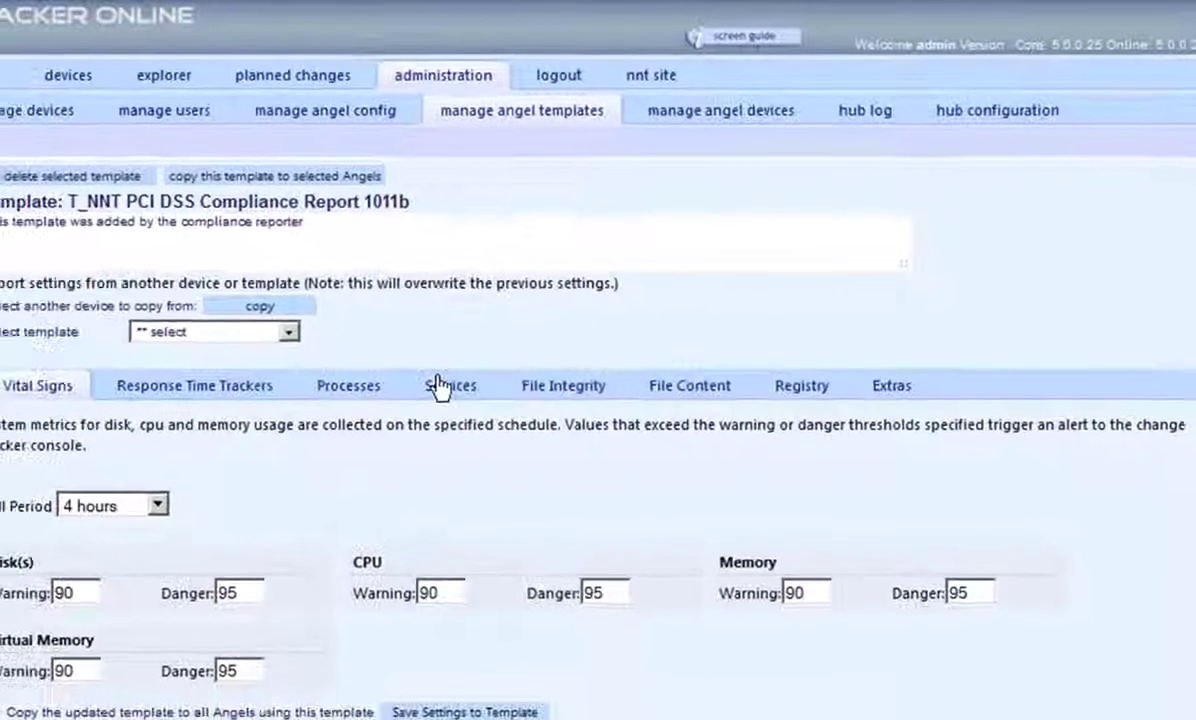
click(895, 388)
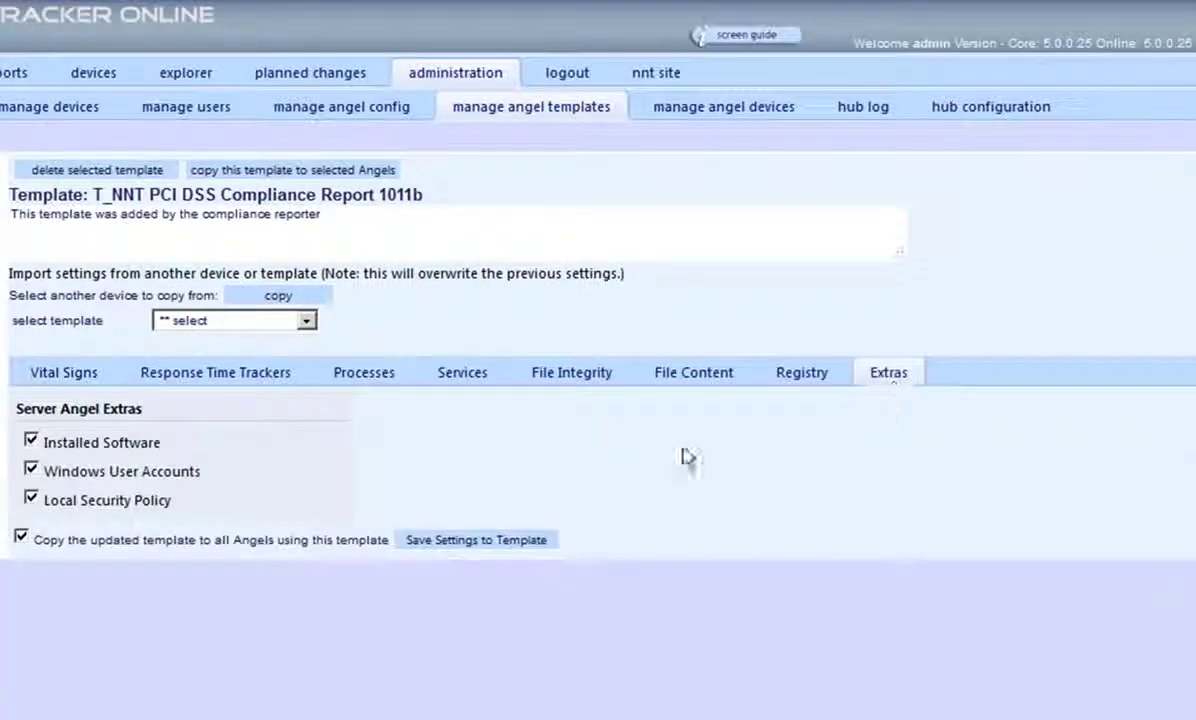
click(803, 373)
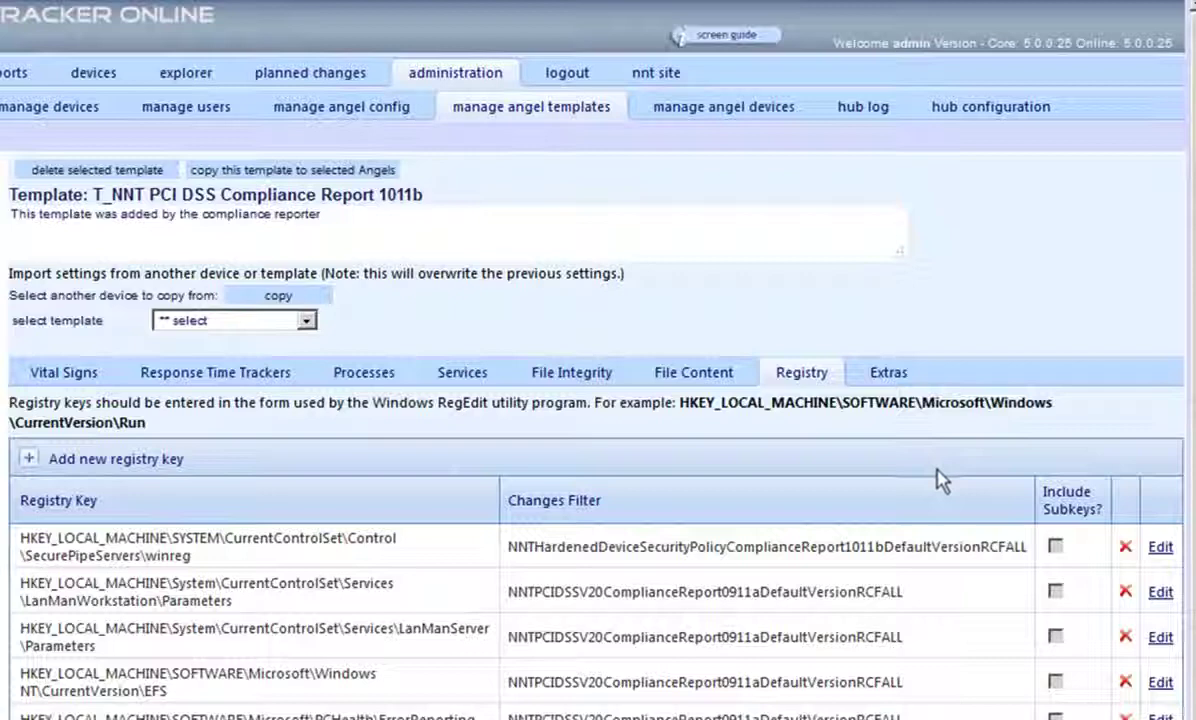
click(466, 378)
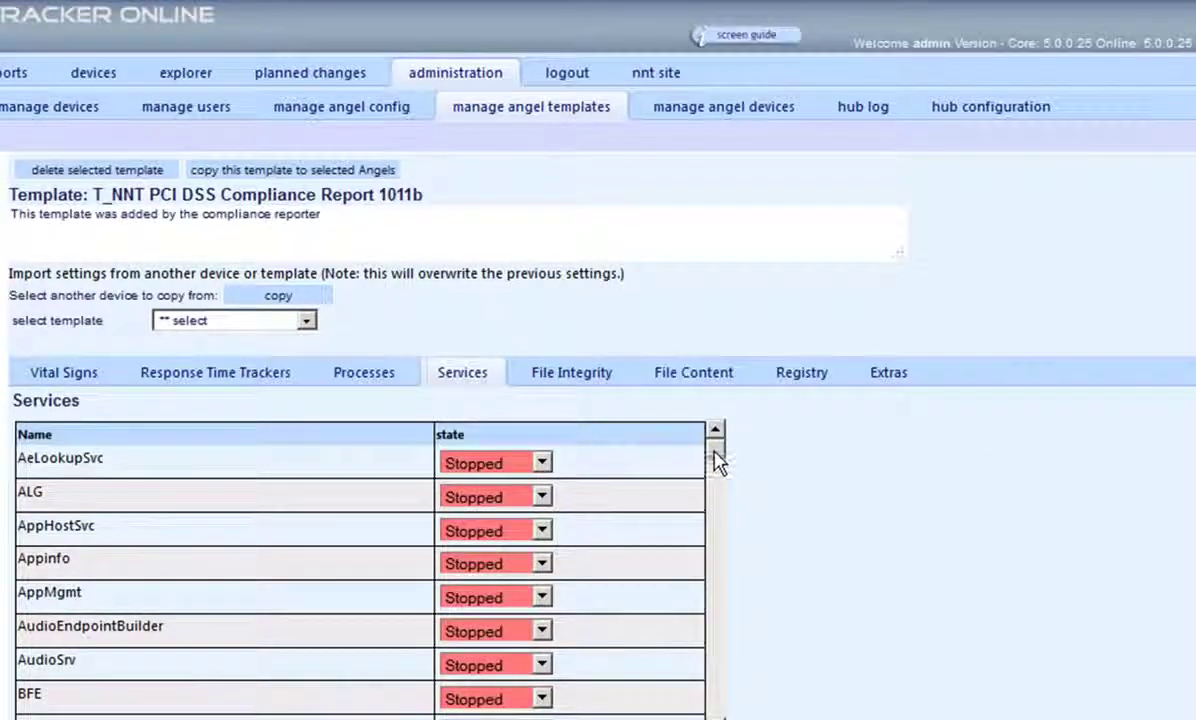
drag(715, 459, 747, 459)
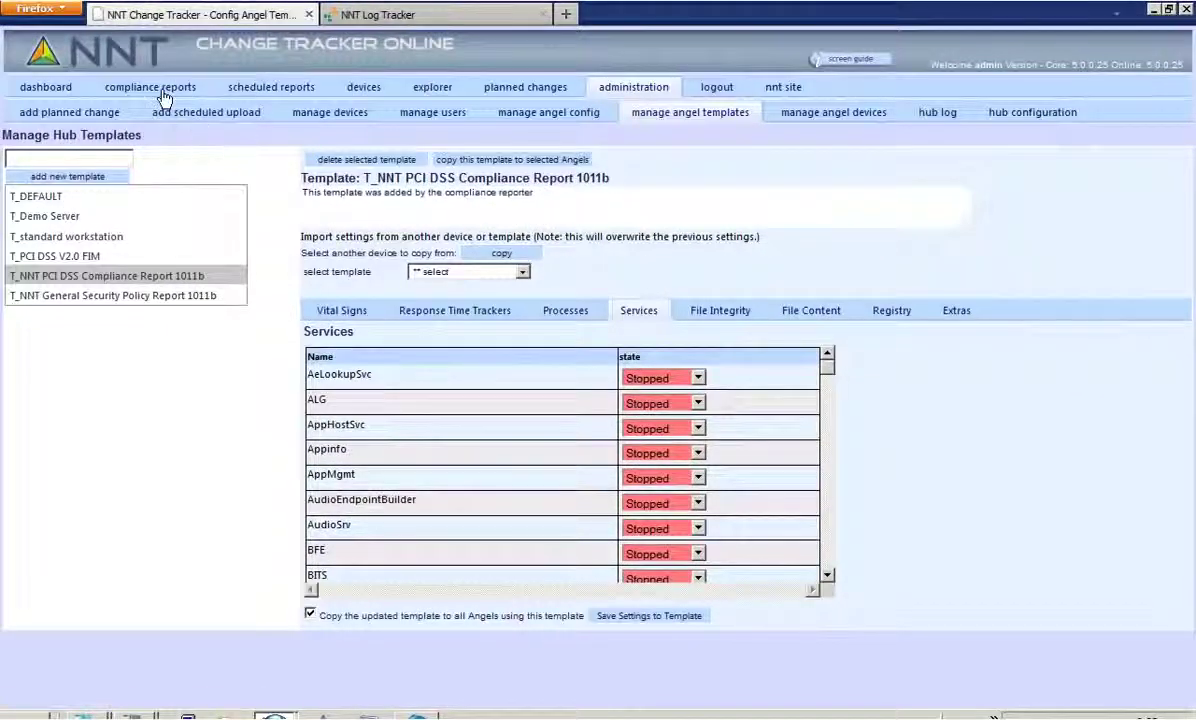
List the compliance reports for NNTDEMO2-PC and NNTDEMO4-PC and open the RA.1.0.29 report of 20/10/2011 09:47:40 showing only failures.
click(163, 96)
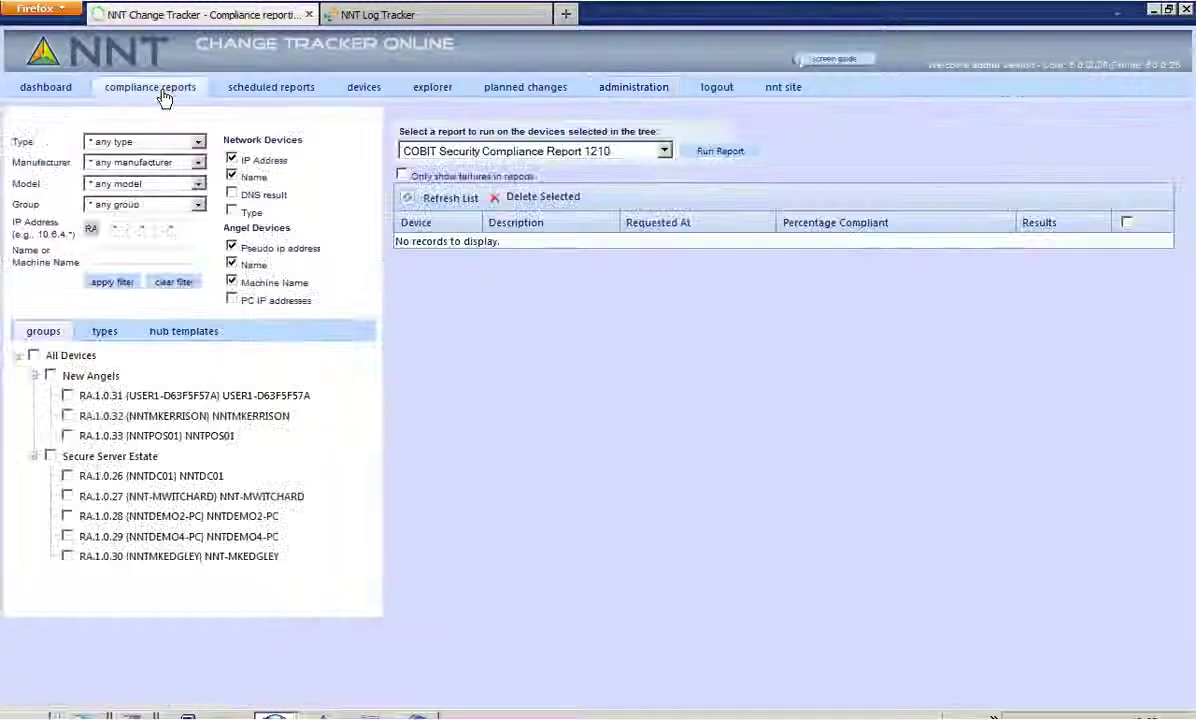
click(67, 536)
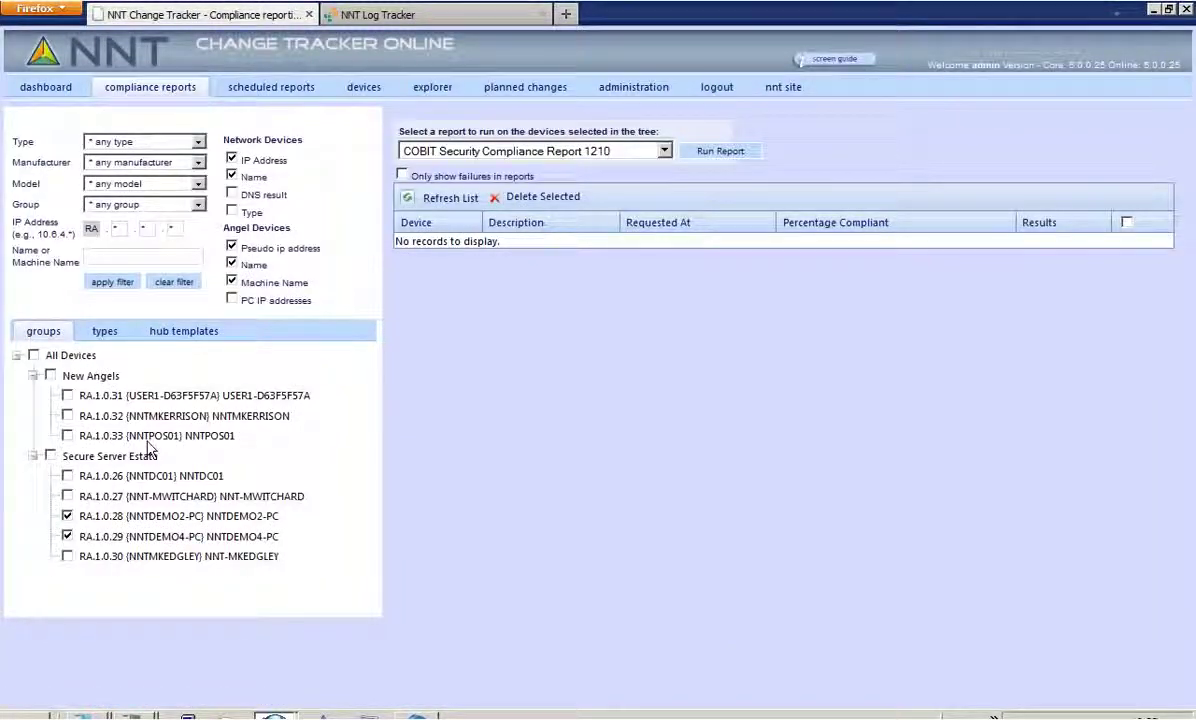
click(462, 203)
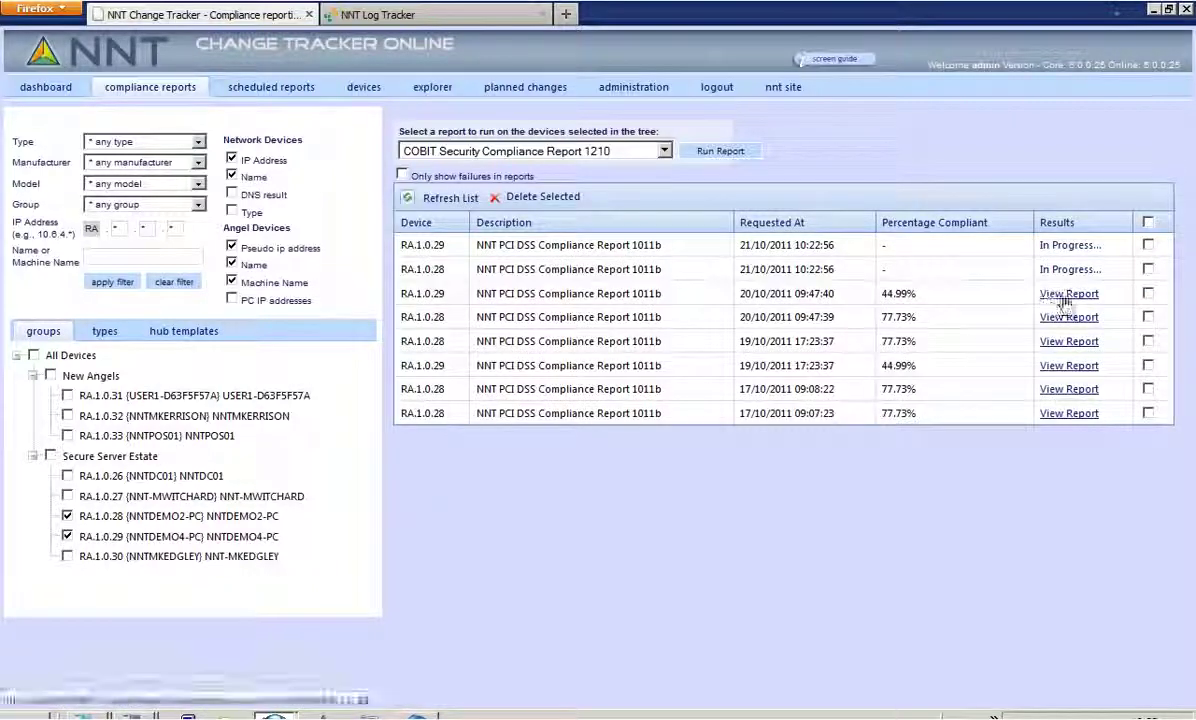
click(403, 176)
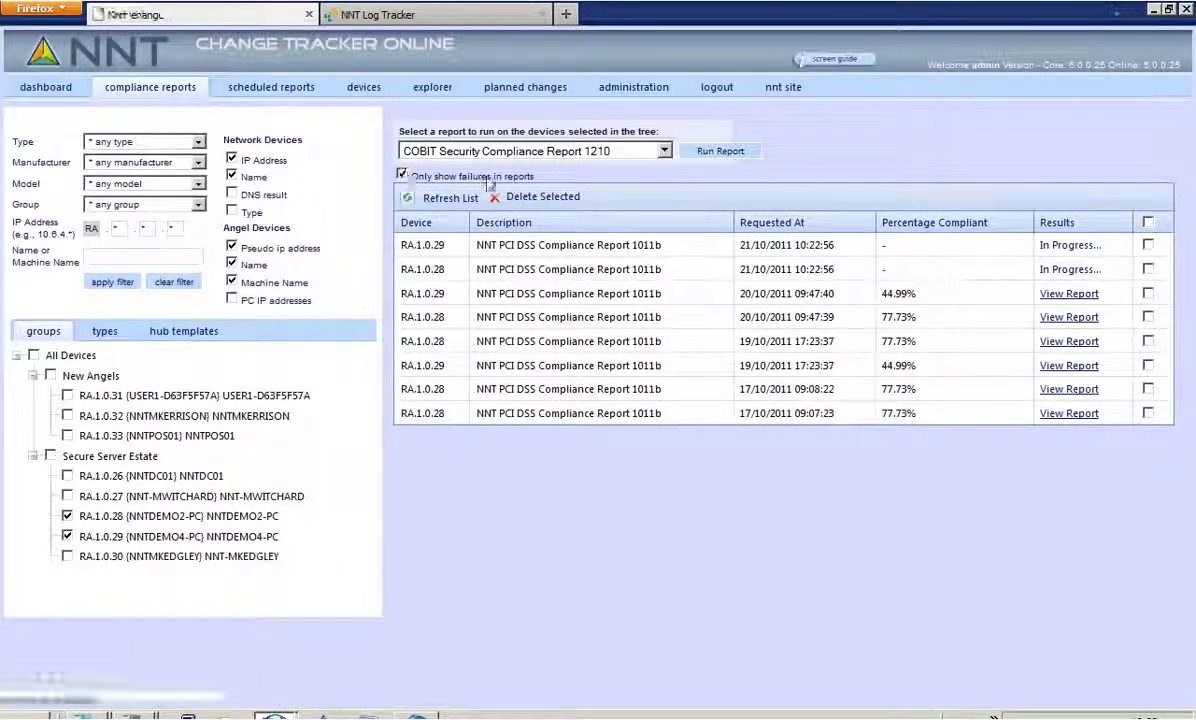
click(1085, 300)
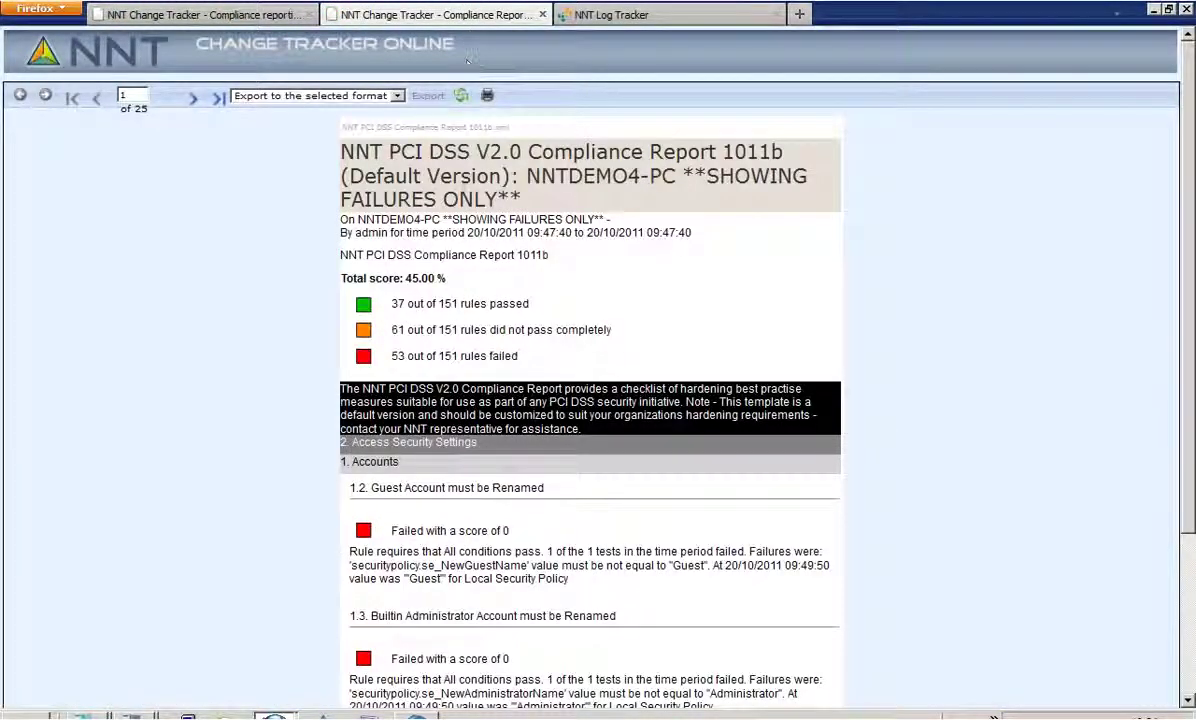
Examine the password and account lockout policy rule on the report's second page, then return to the compliance reports list.
click(195, 102)
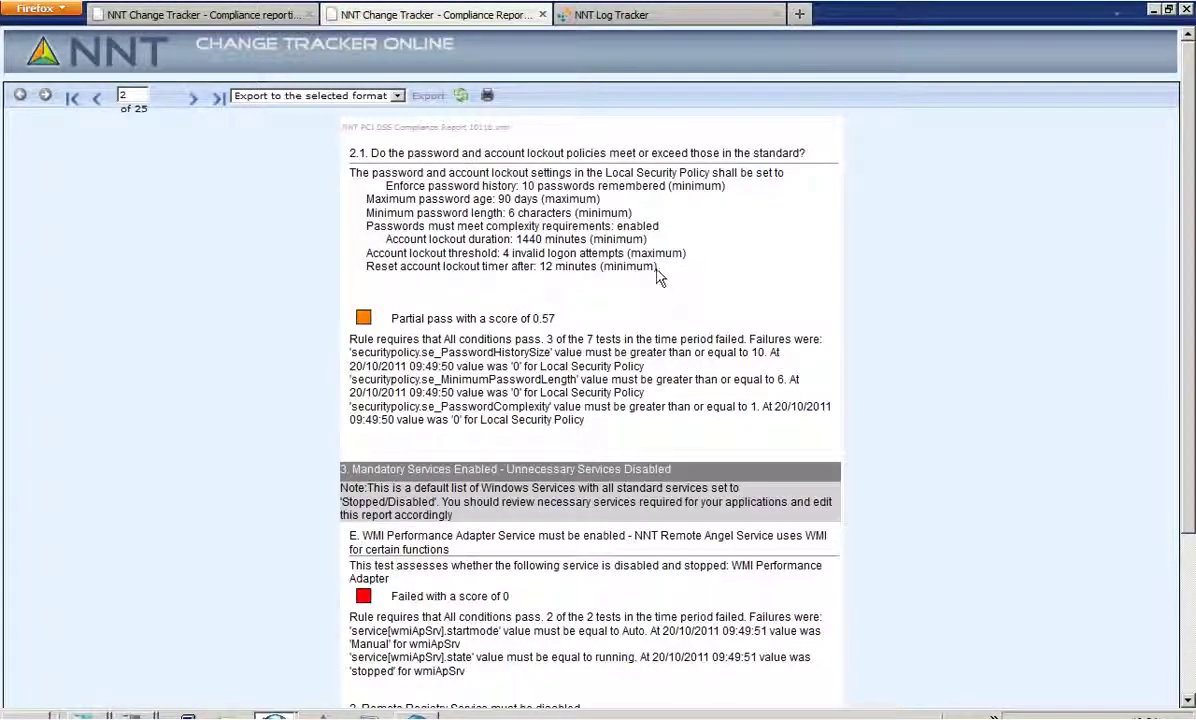
drag(658, 267, 350, 163)
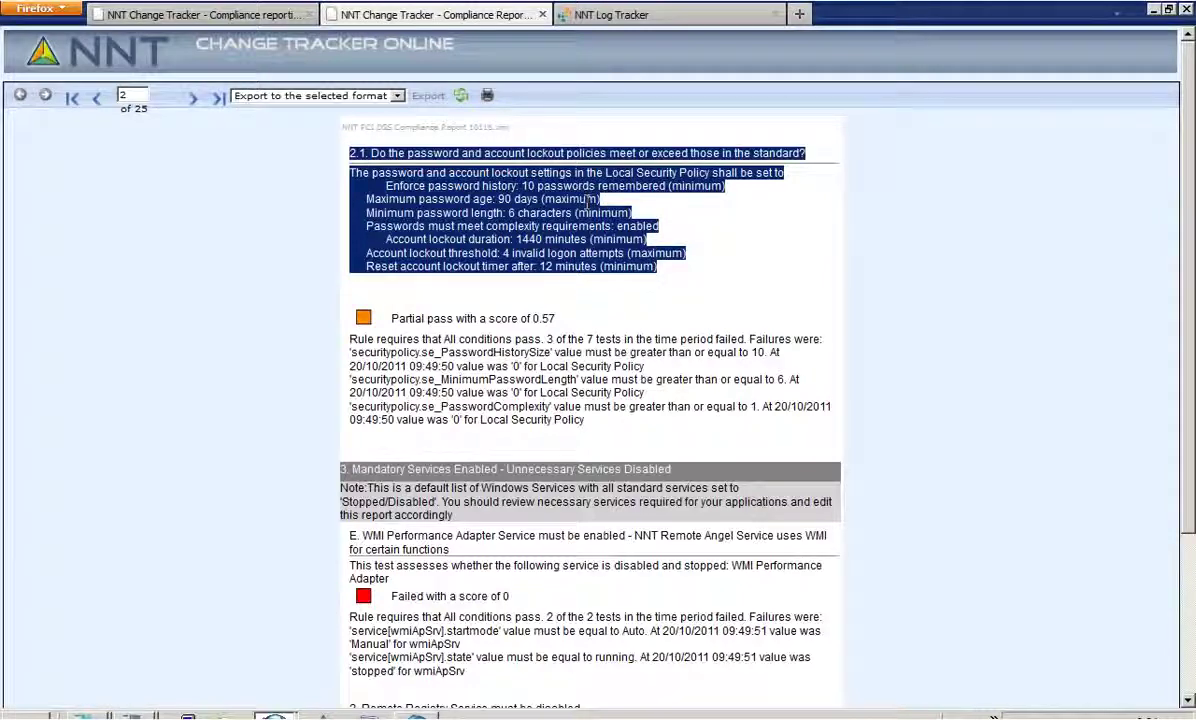
click(250, 16)
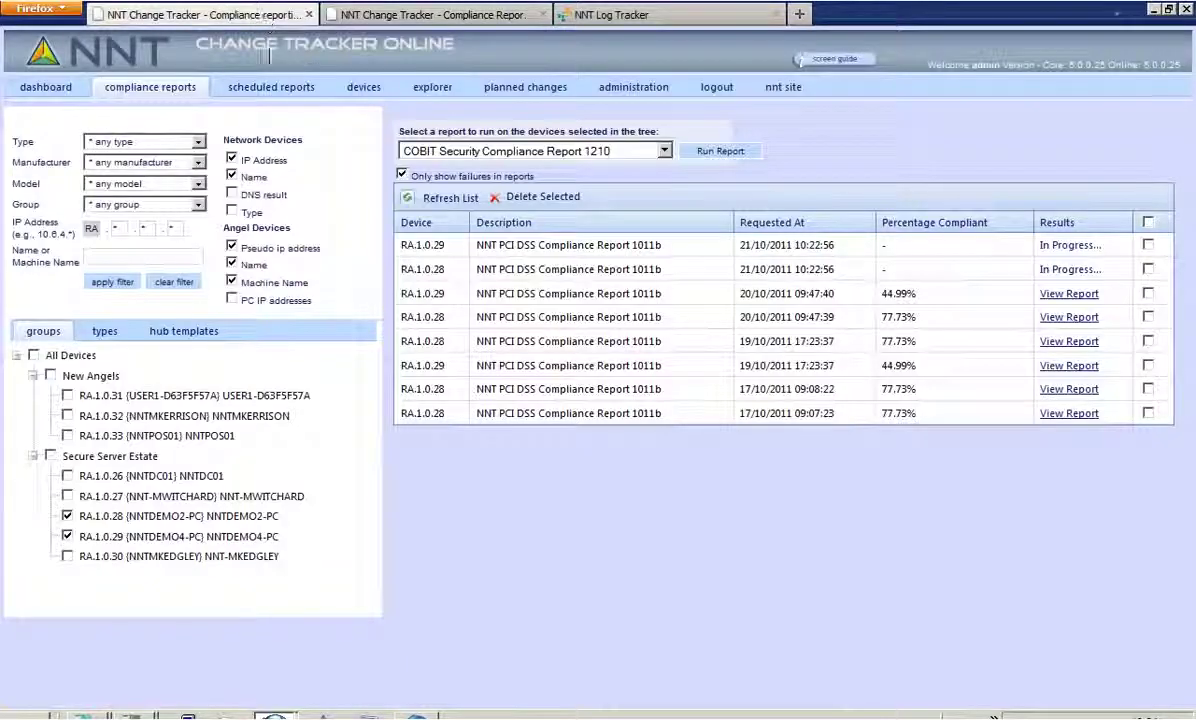
Limit the event types selected in the explorer for NNTDC01 to Angel Security Policy.
click(436, 92)
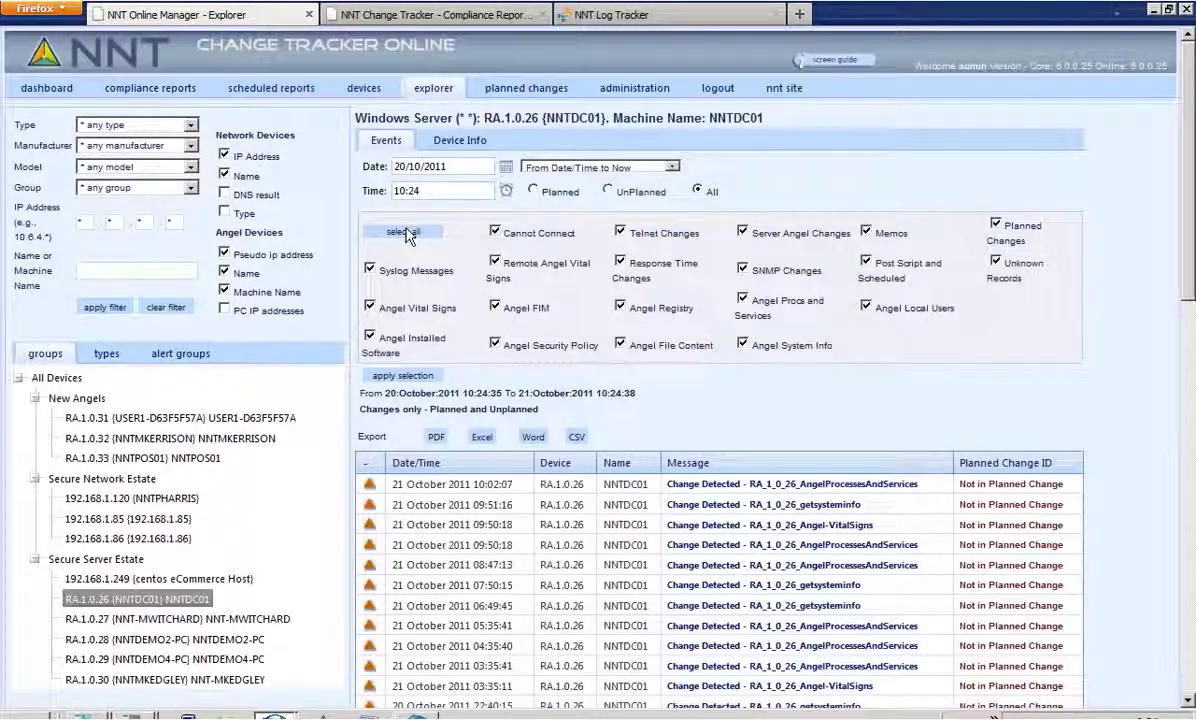
click(405, 233)
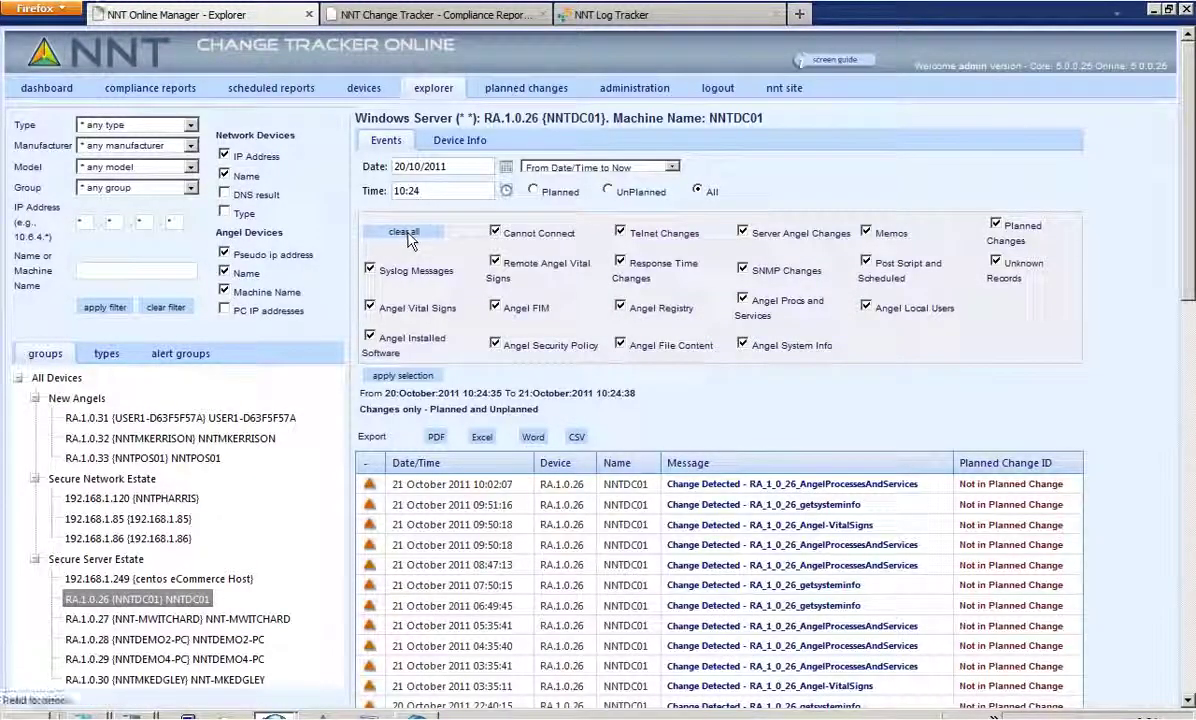
click(404, 232)
click(494, 343)
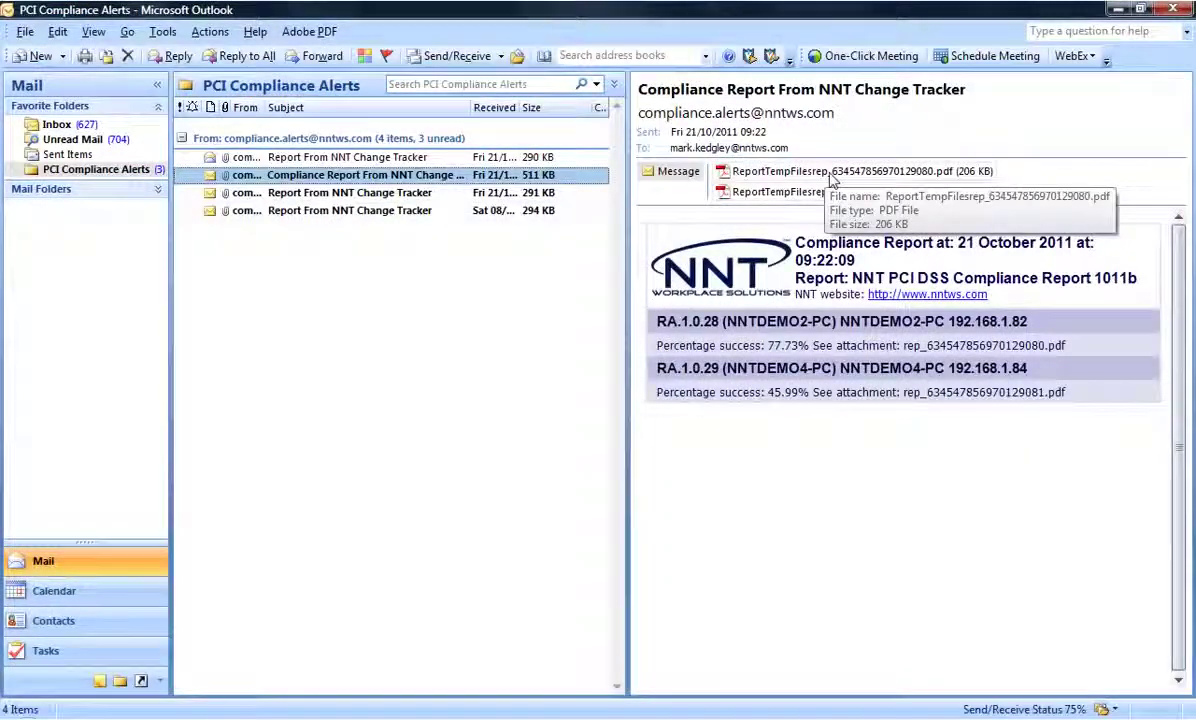
In Outlook, preview the failed rules in the first PDF attached to the compliance report email and return to the message.
click(826, 176)
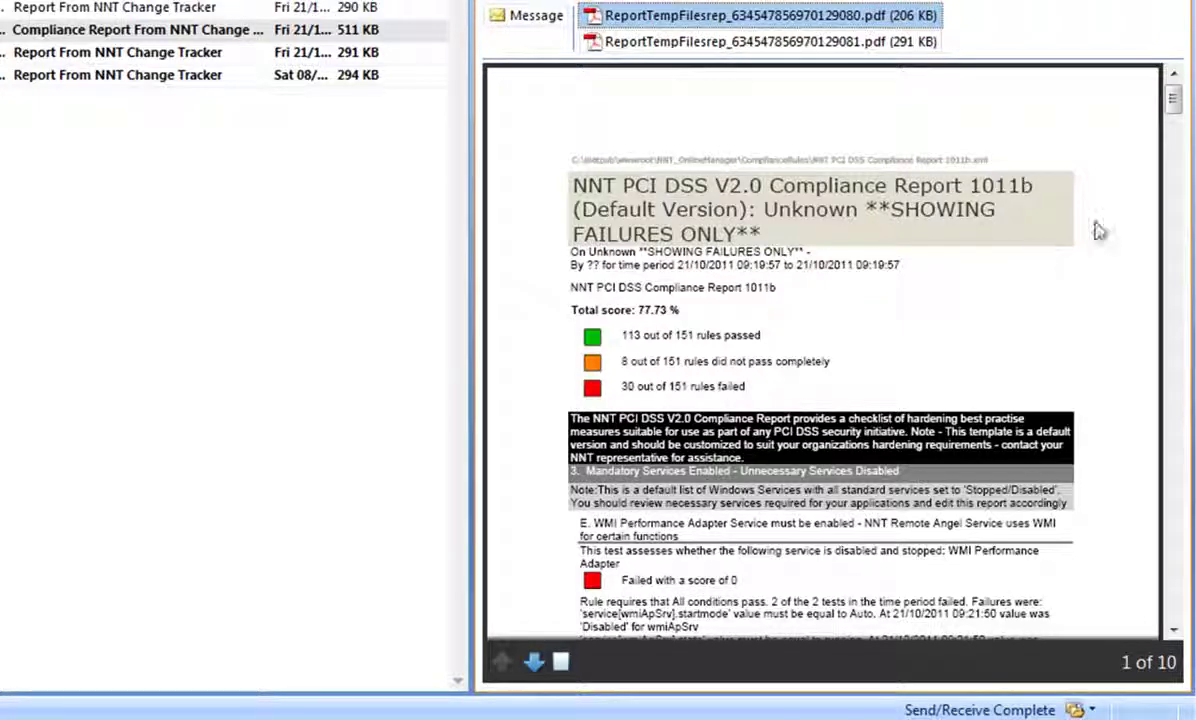
drag(1174, 100, 1174, 125)
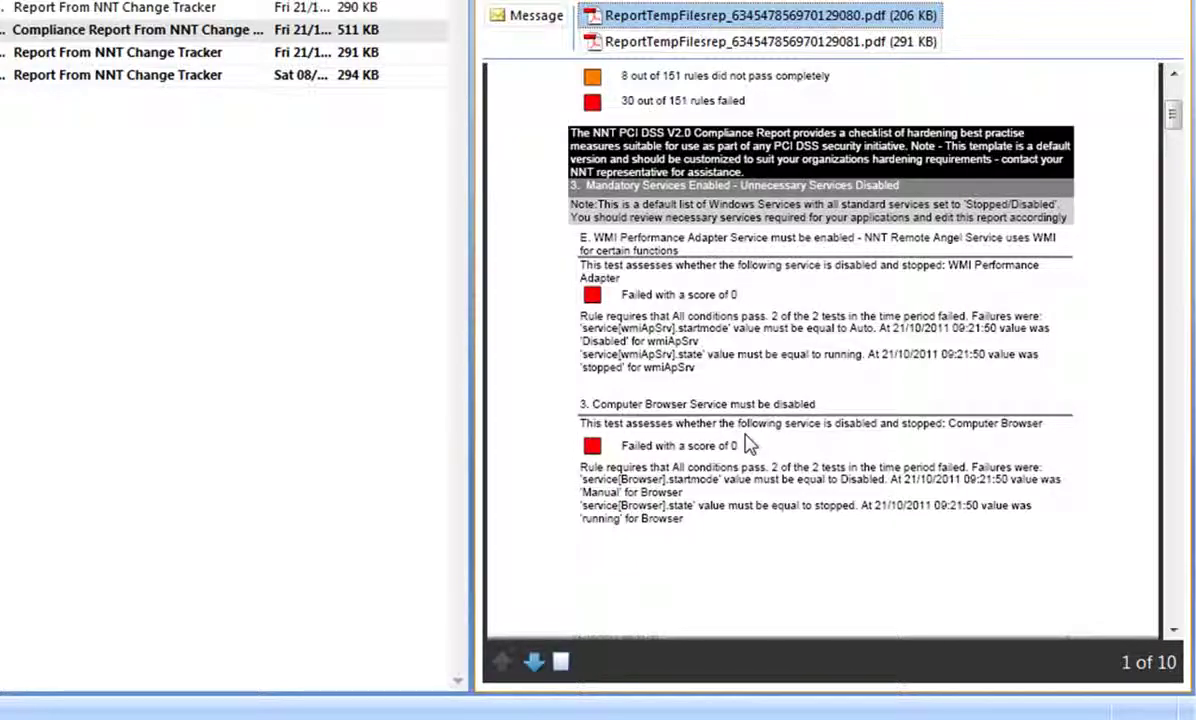
click(527, 18)
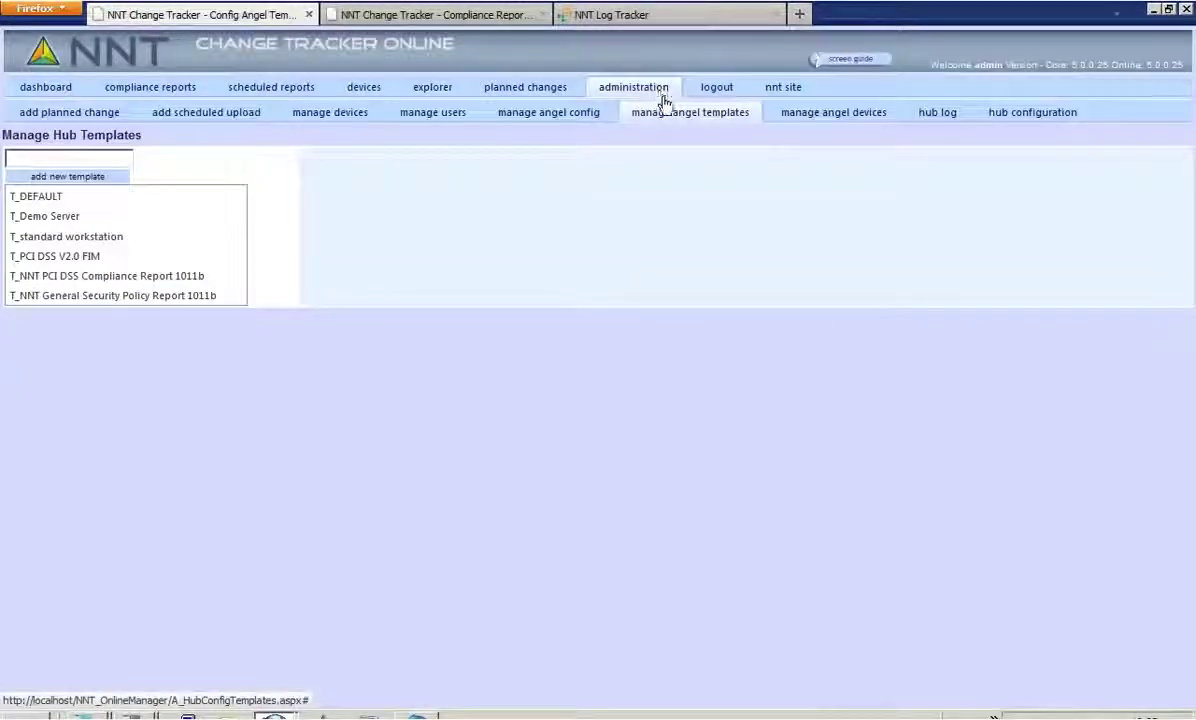
Start a new File Integrity folder entry for C:\inetpub\wwwroot\eCommerce Web App in the T_PCI DSS V2.0 FIM template.
click(103, 260)
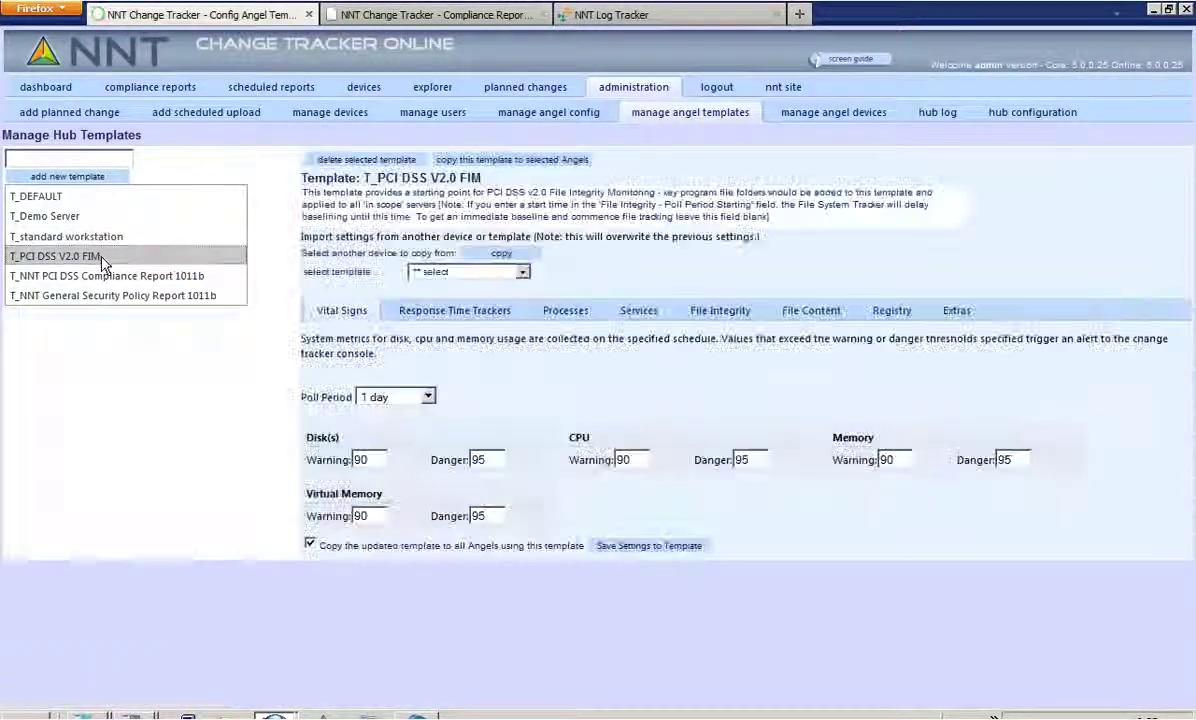
click(716, 312)
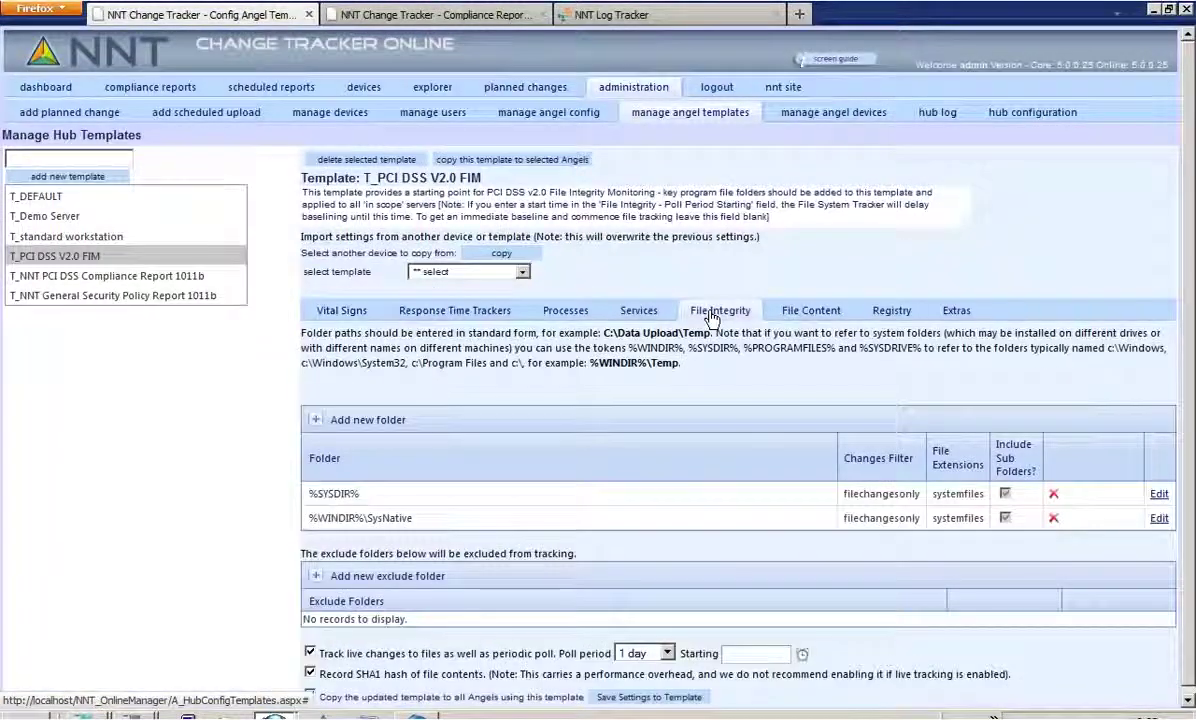
click(384, 422)
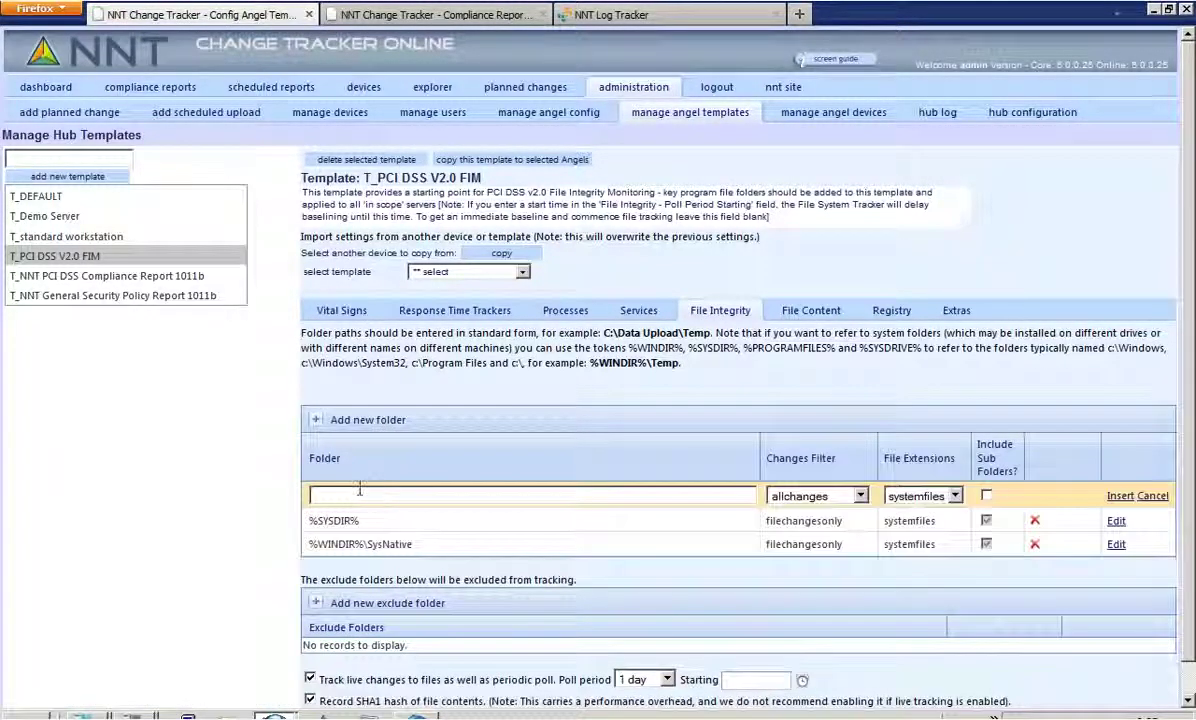
click(356, 496)
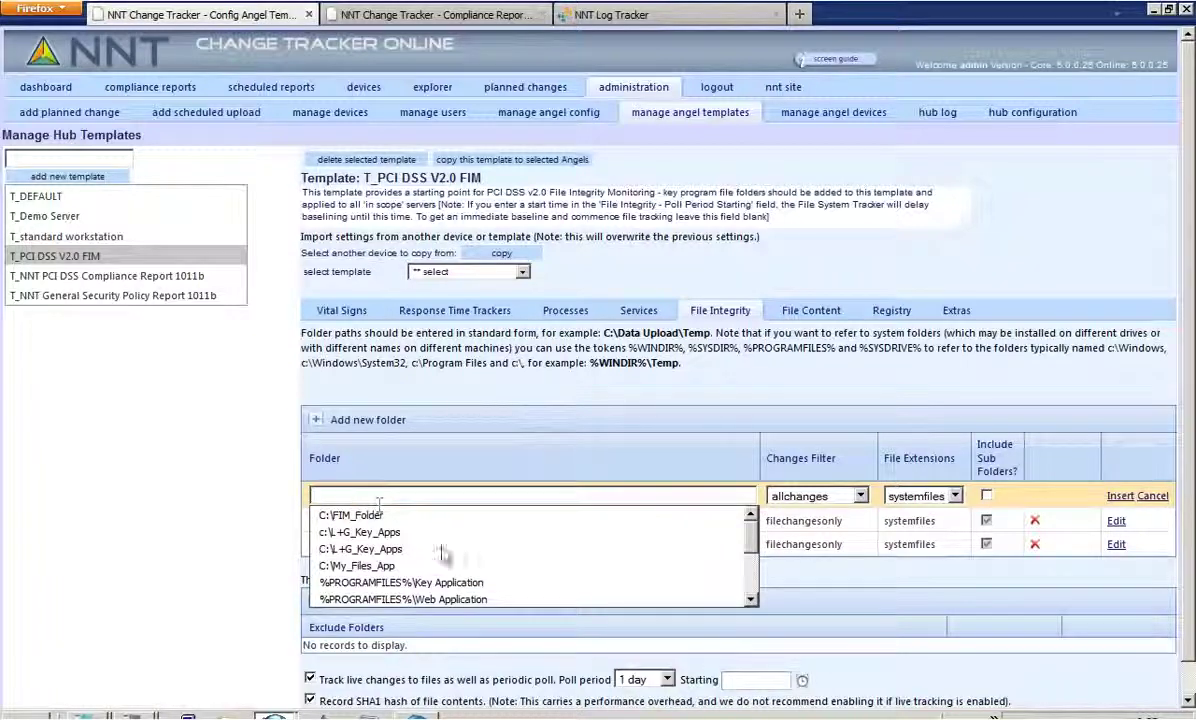
click(414, 528)
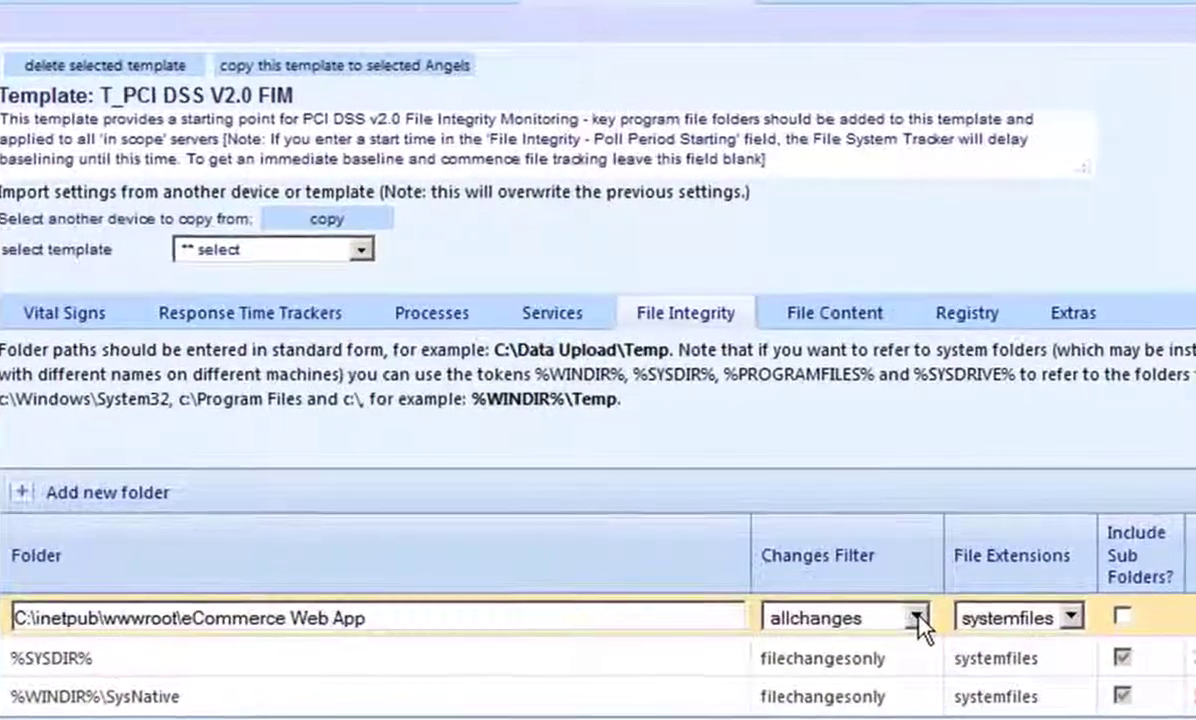
Set the new folder entry to the filechangesonly filter and webapp file extensions, with sub folders included.
click(903, 588)
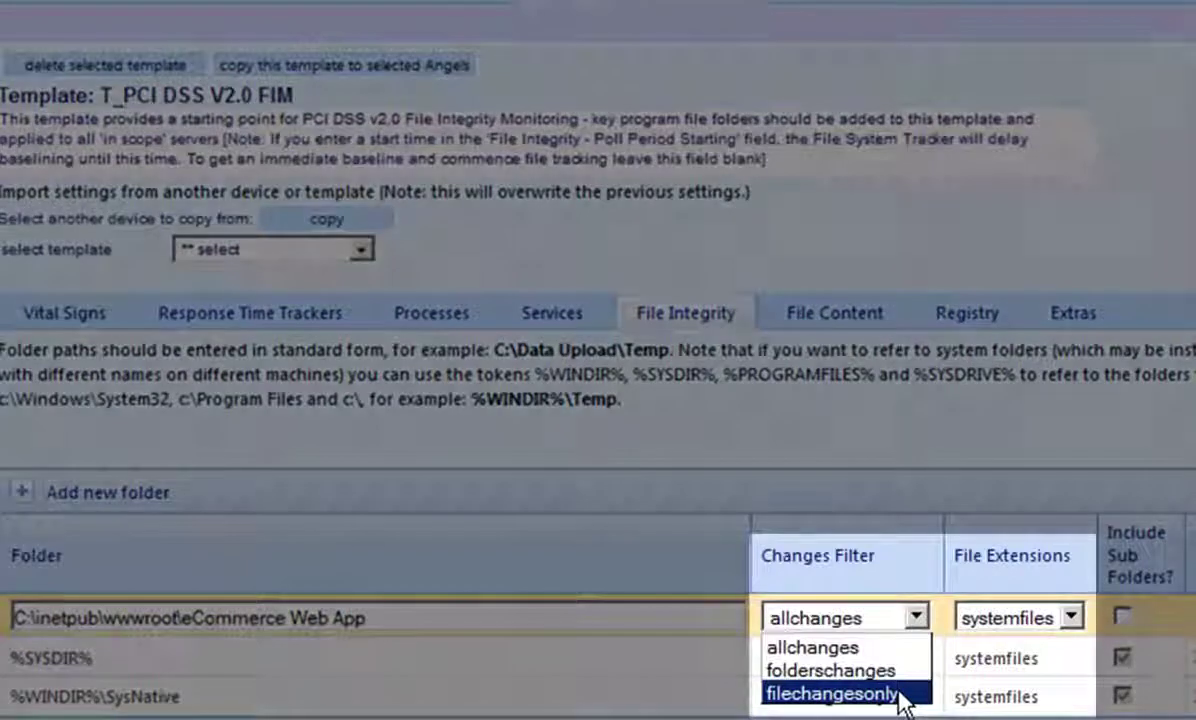
click(900, 694)
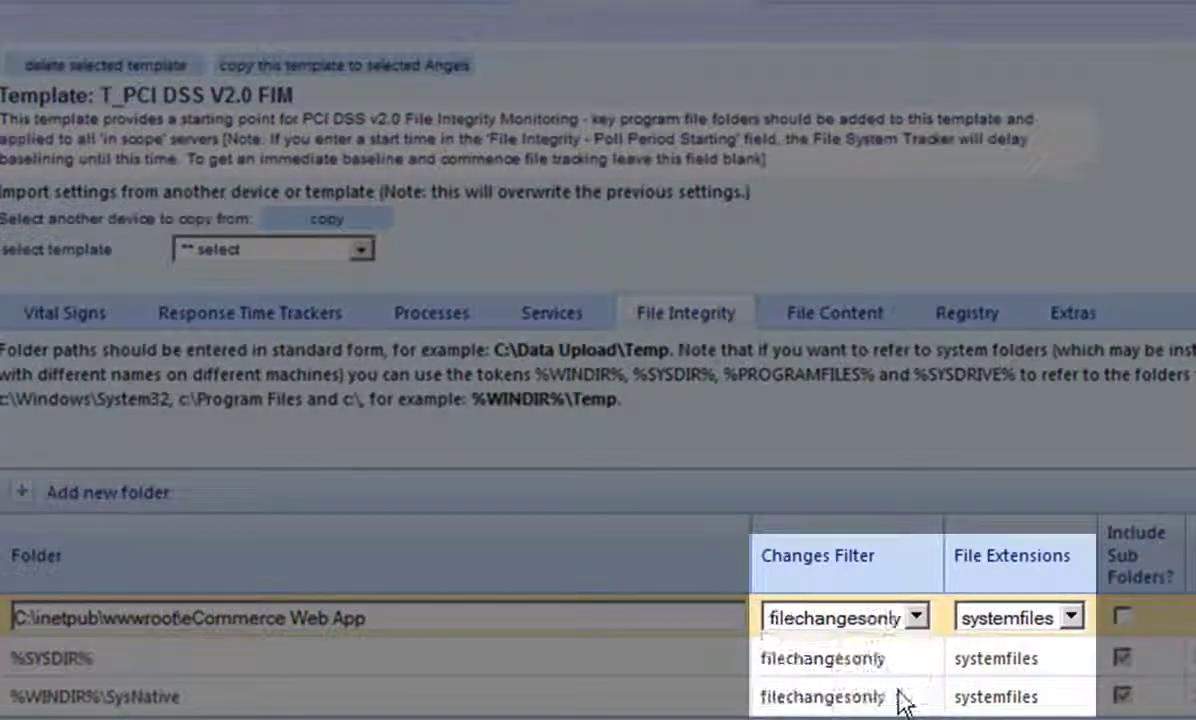
click(1069, 617)
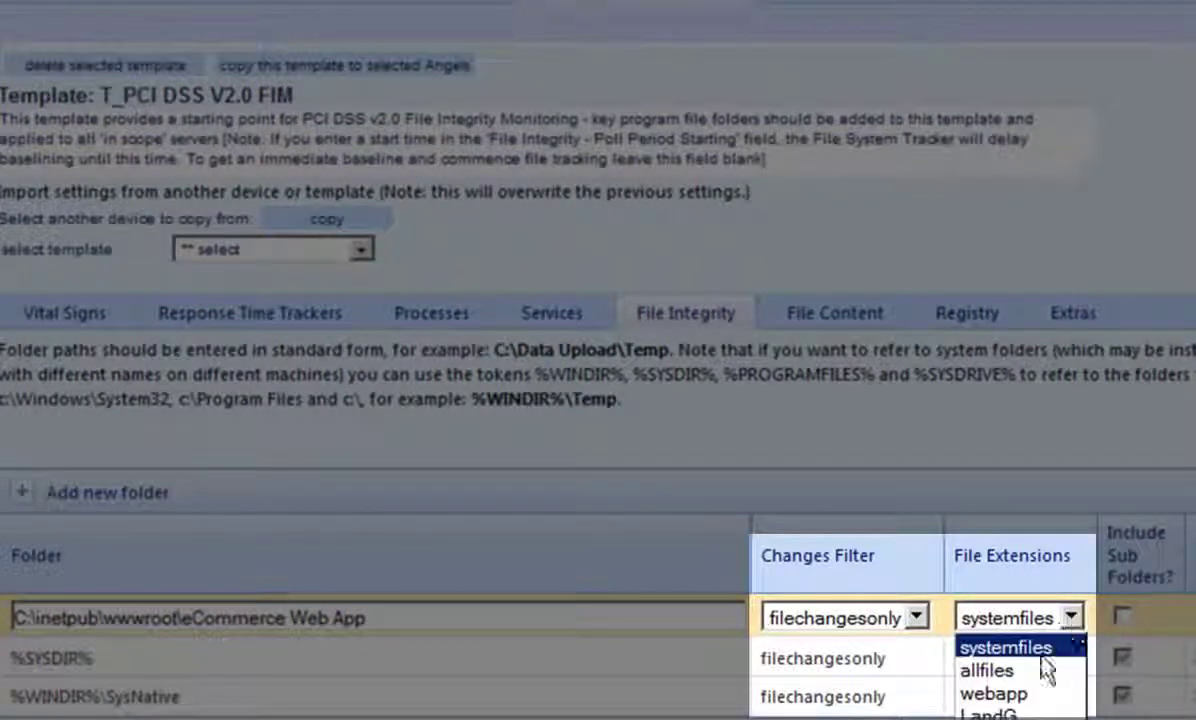
click(1026, 697)
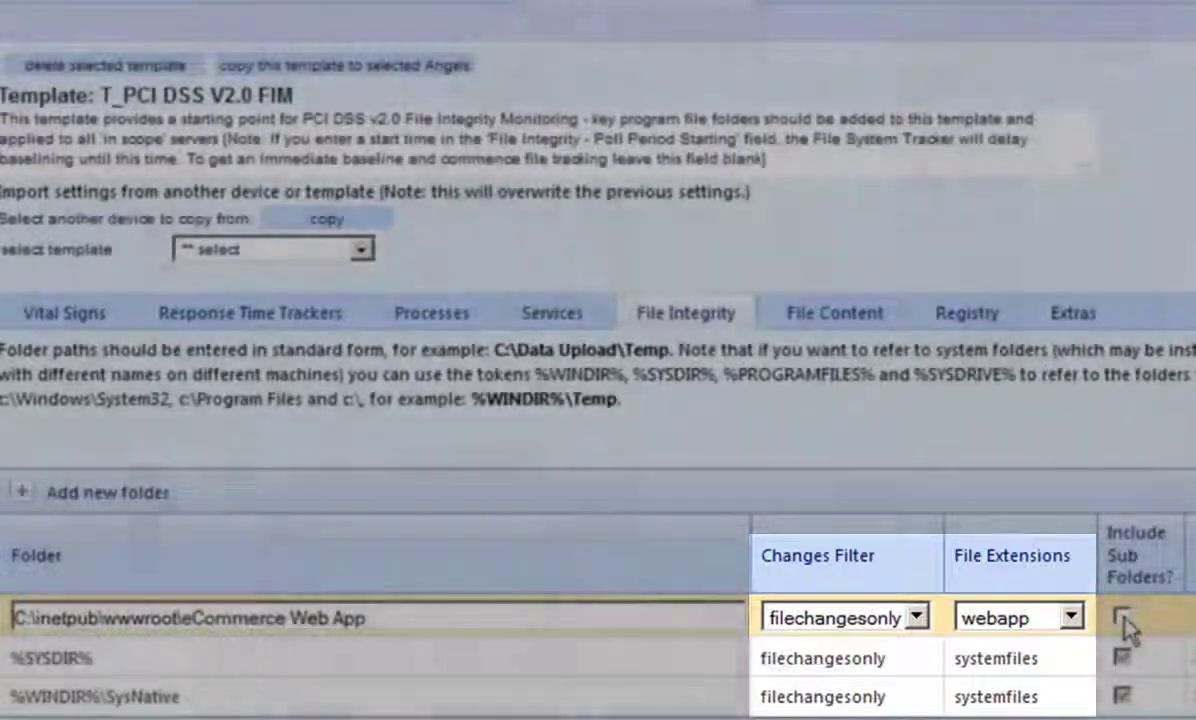
click(1123, 618)
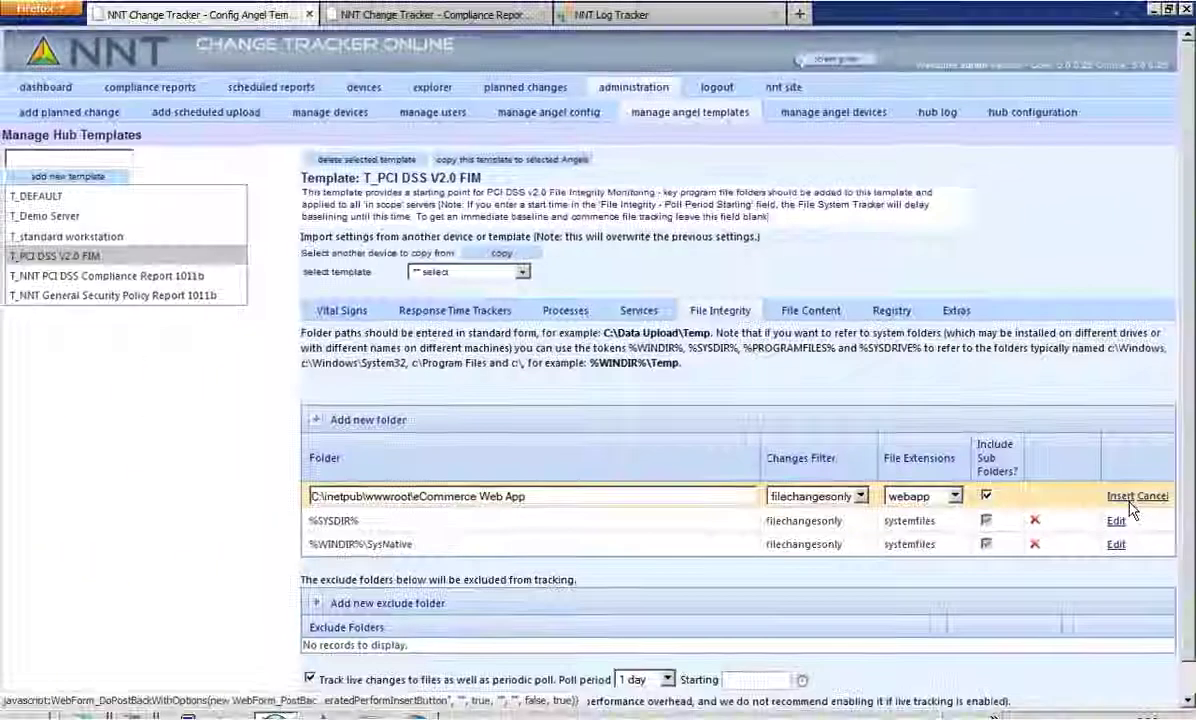
Switch to the eCommerce Web App folder in Windows Explorer and make a copy of A_AddPlannedChange.aspx in it.
scroll(1190, 535, down, 1)
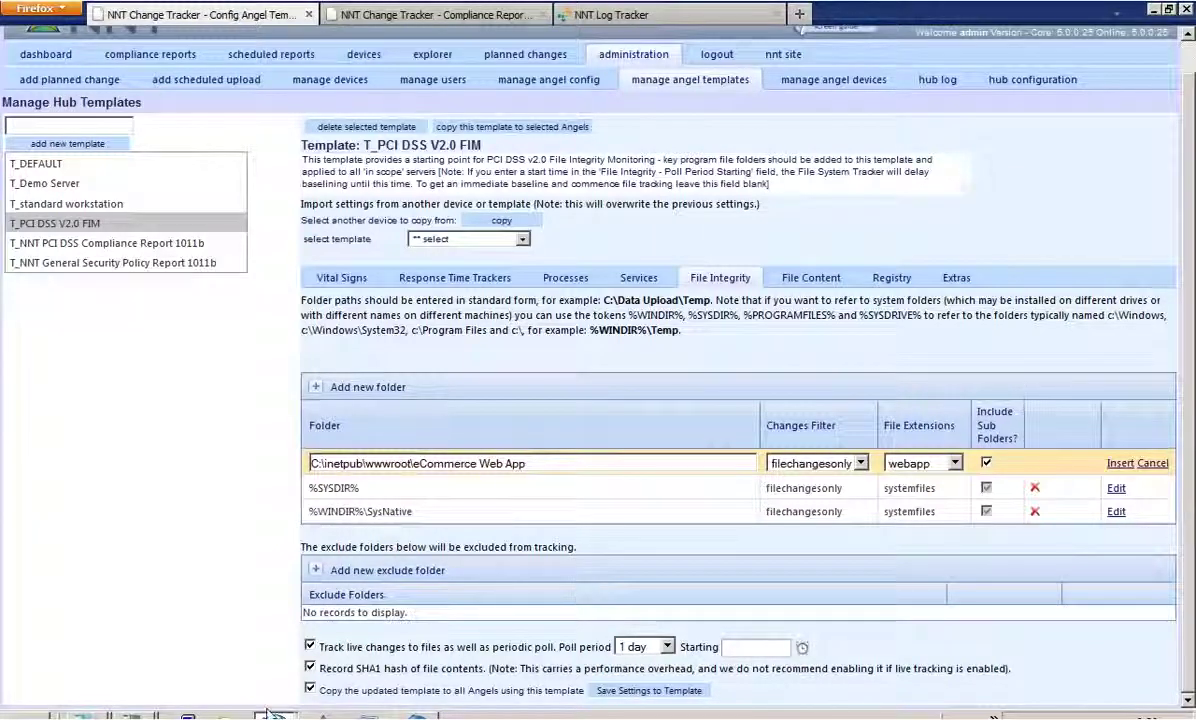
click(227, 716)
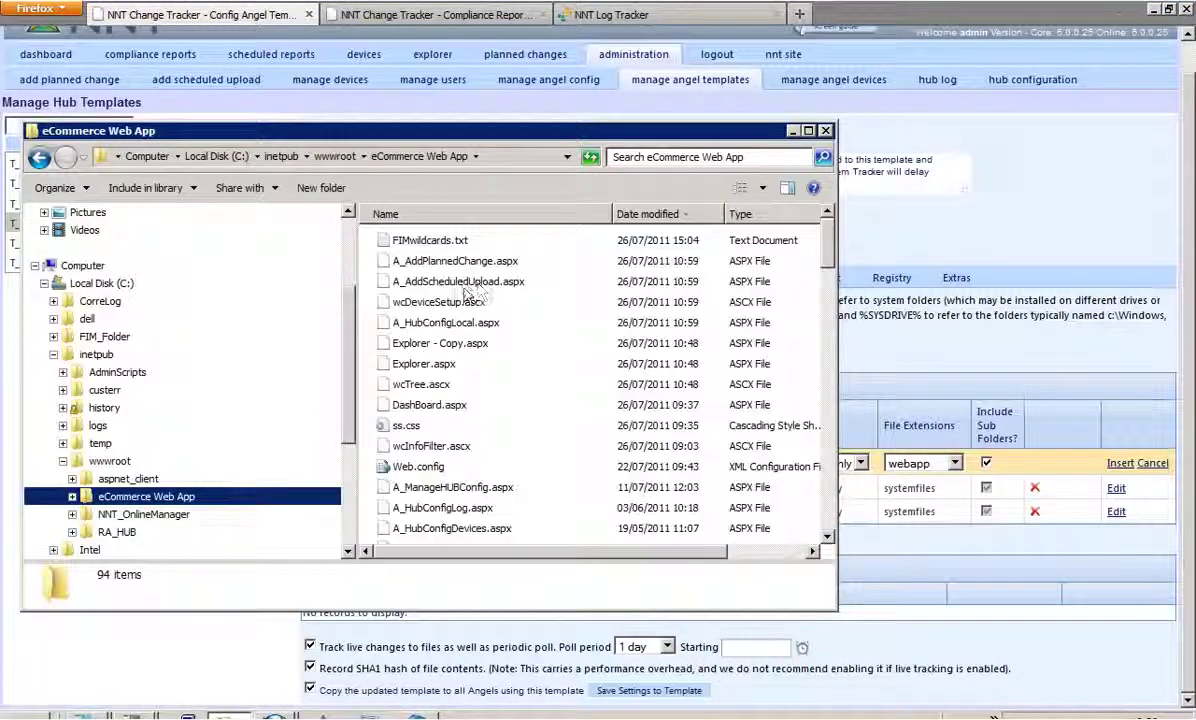
click(455, 262)
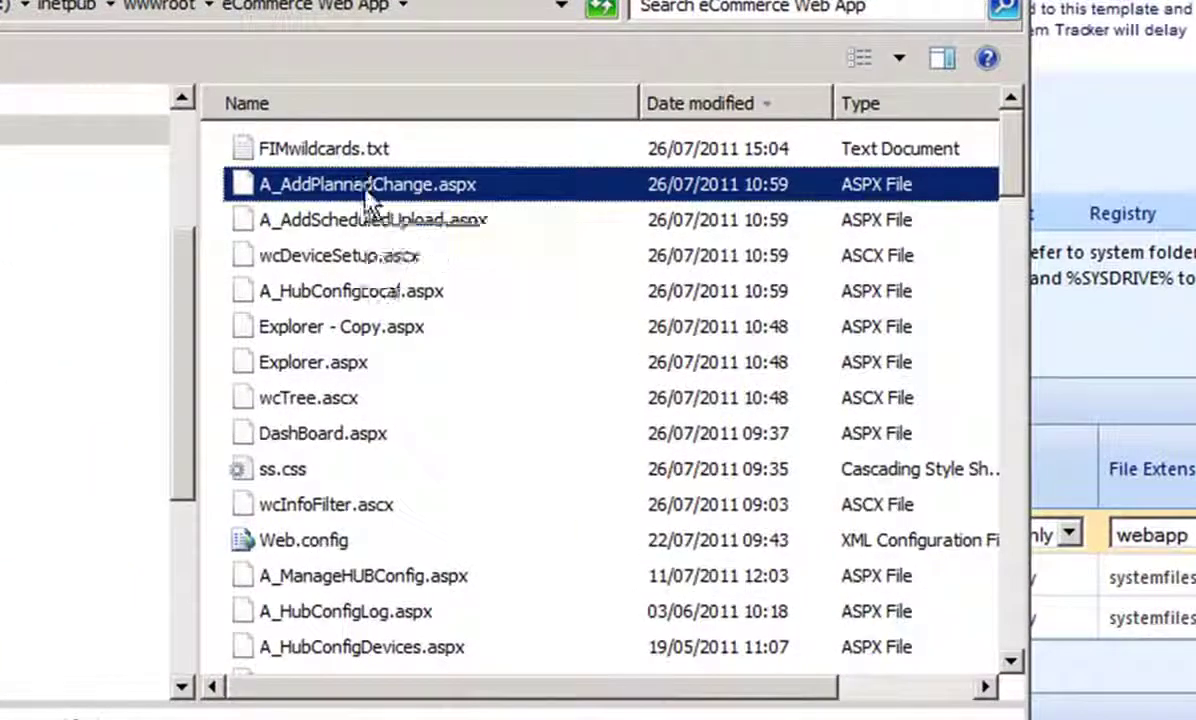
key(ctrl+c)
key(ctrl+v)
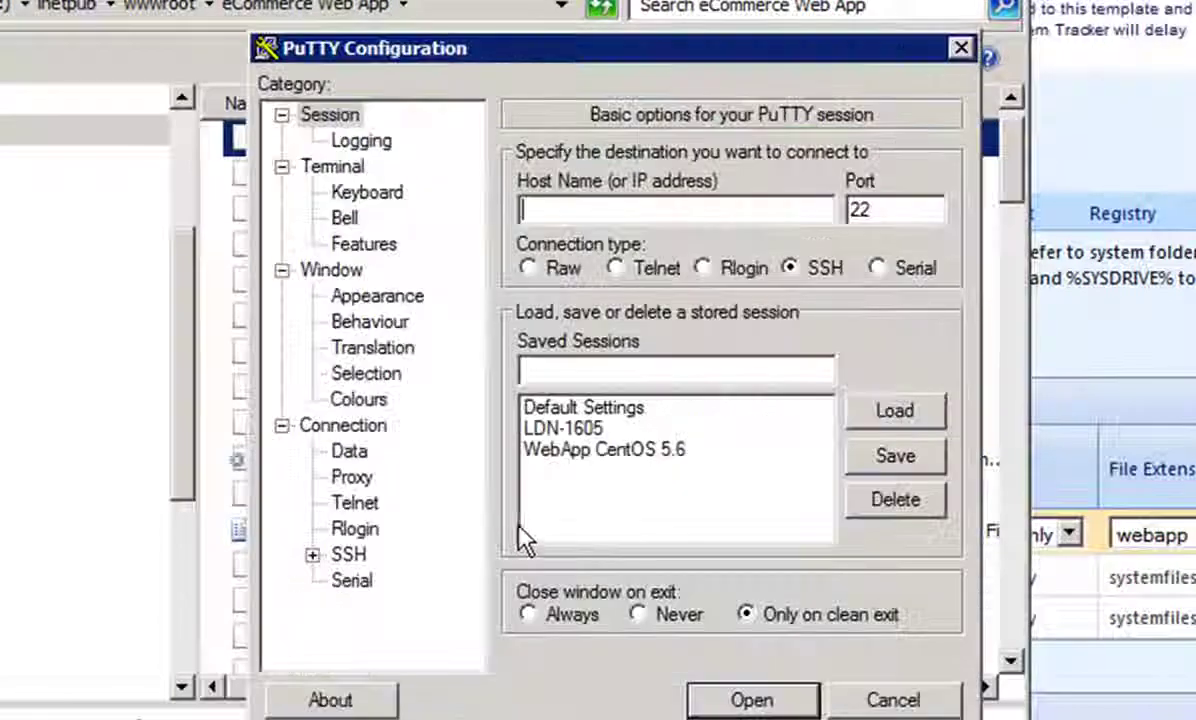
Open the saved PuTTY session LDN-1605, log in with the access password and enter privileged mode with the enable password.
click(593, 428)
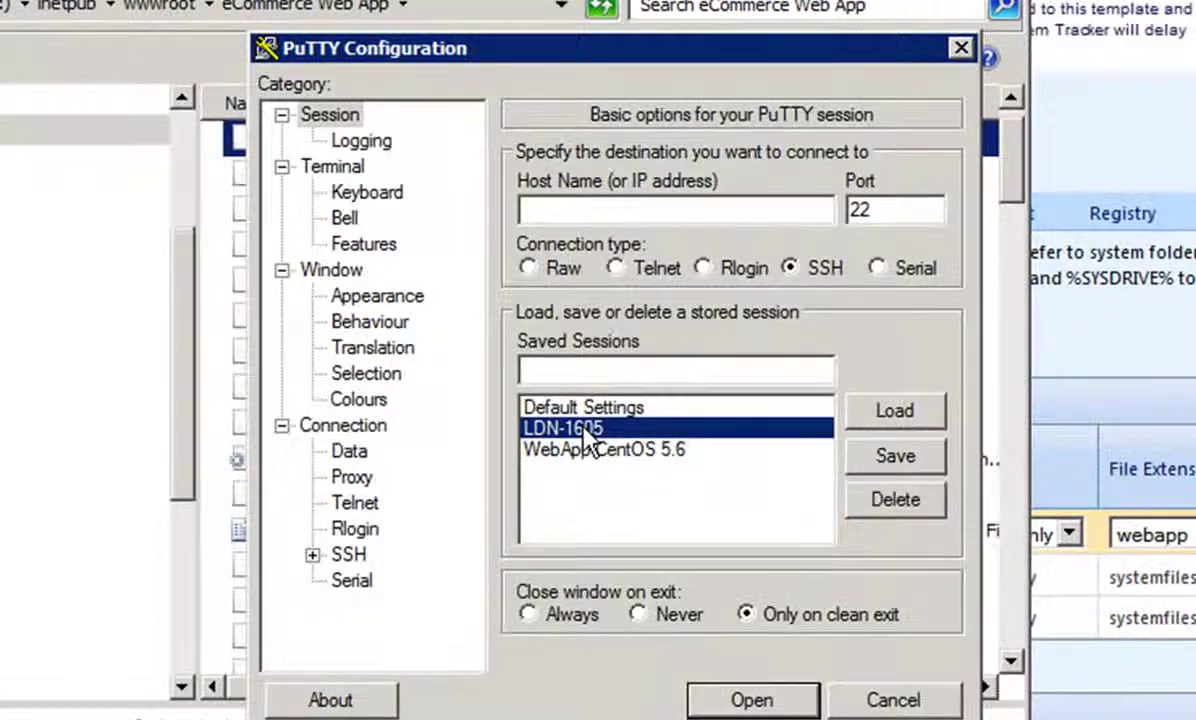
double_click(590, 428)
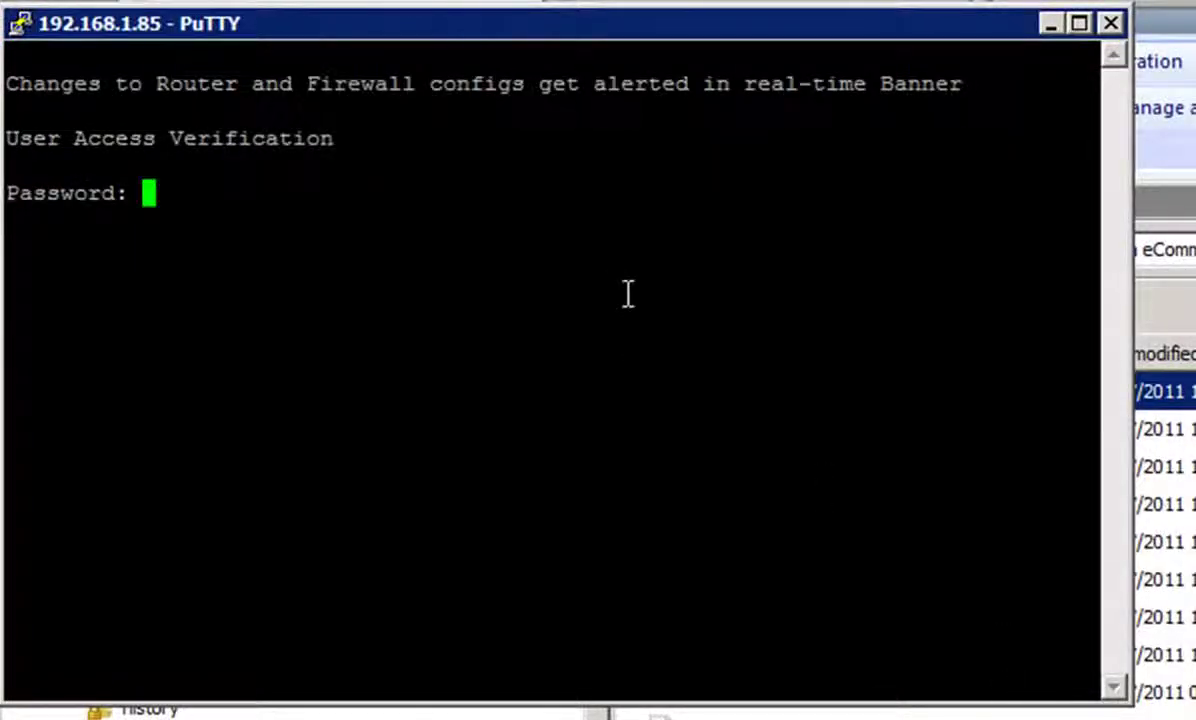
key(Return)
text(en)
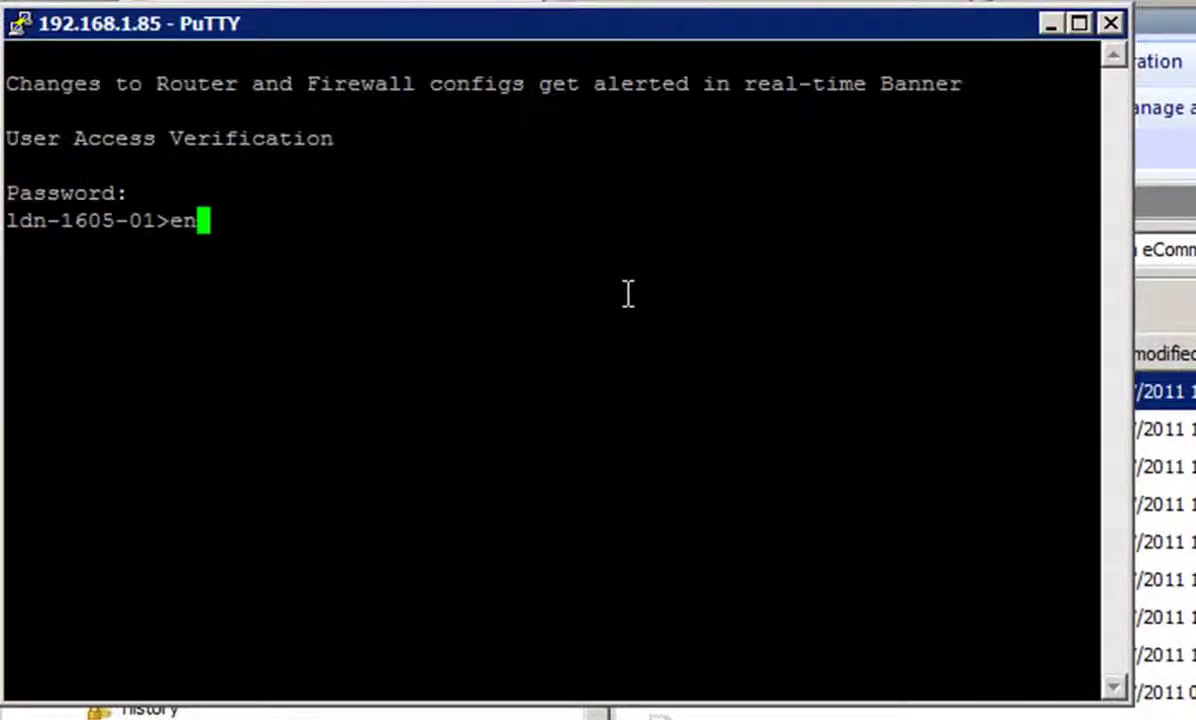
key(Return)
key(Return)
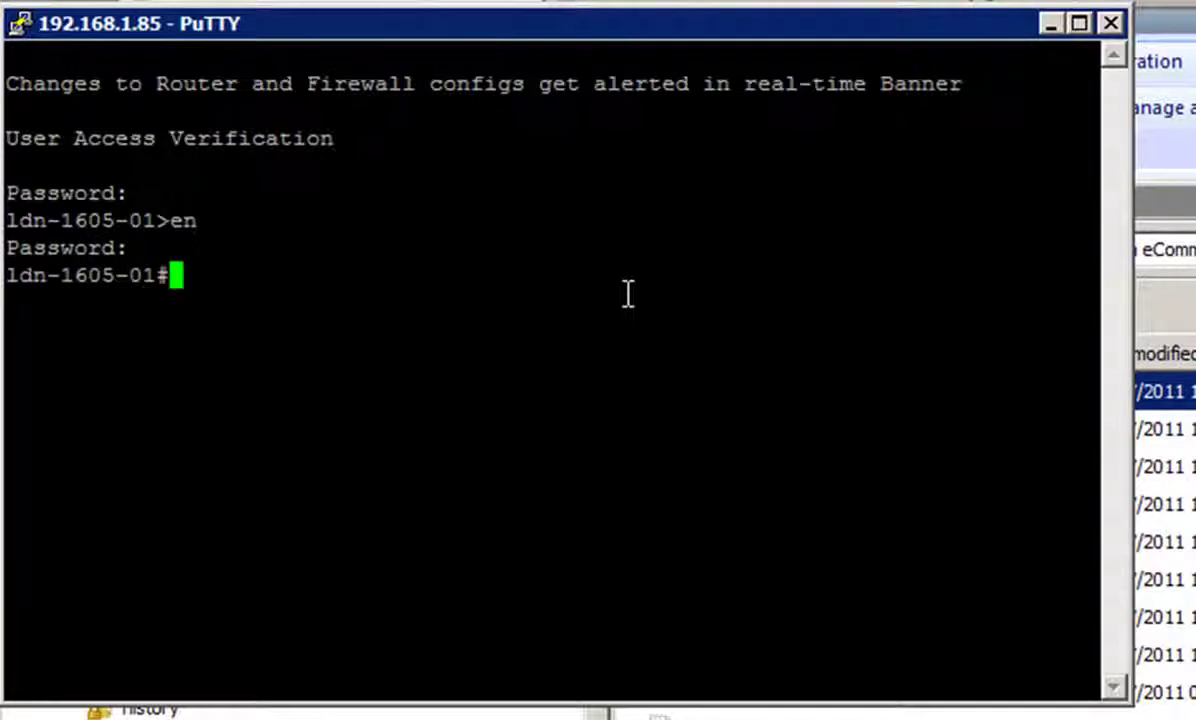
In the router's terminal configuration mode, set the banner to "Change Tracker V5 - RealTime FIM Alerts for all devices", delimited by #.
text(conf t)
key(Return)
text(bann #)
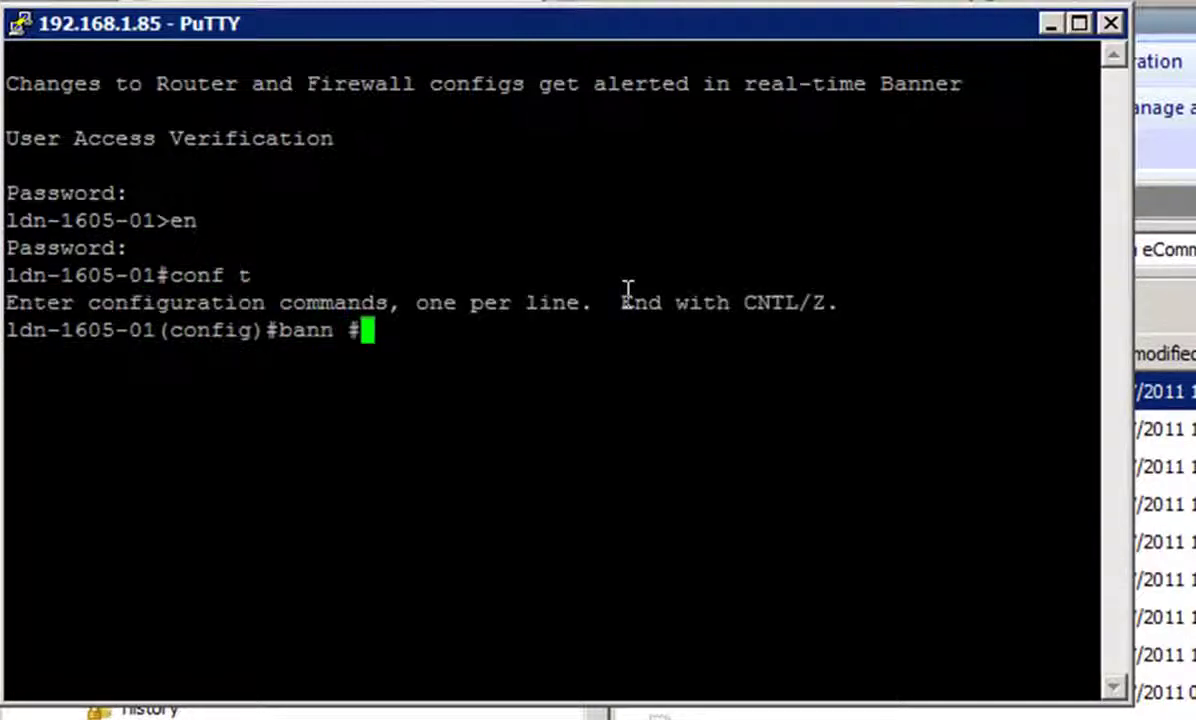
key(Return)
text(Change Tracker V5 - RealTime FIM Alerre)
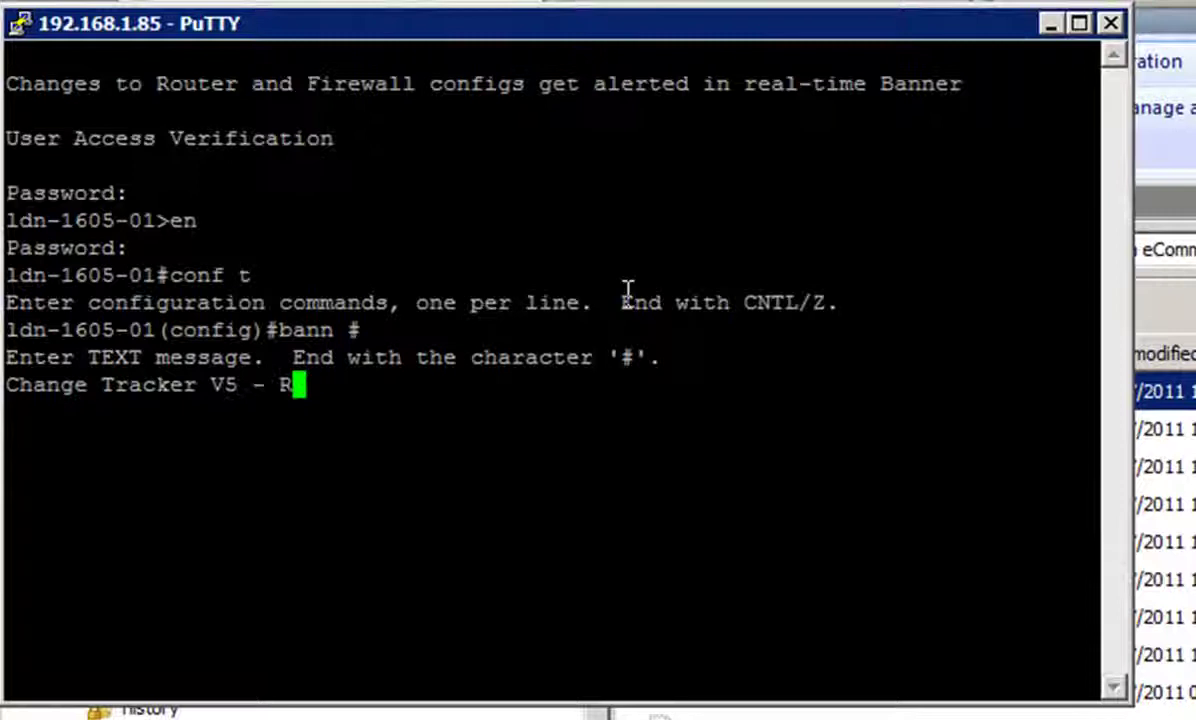
key(BackSpace)
key(BackSpace)
text(ts for all devices #)
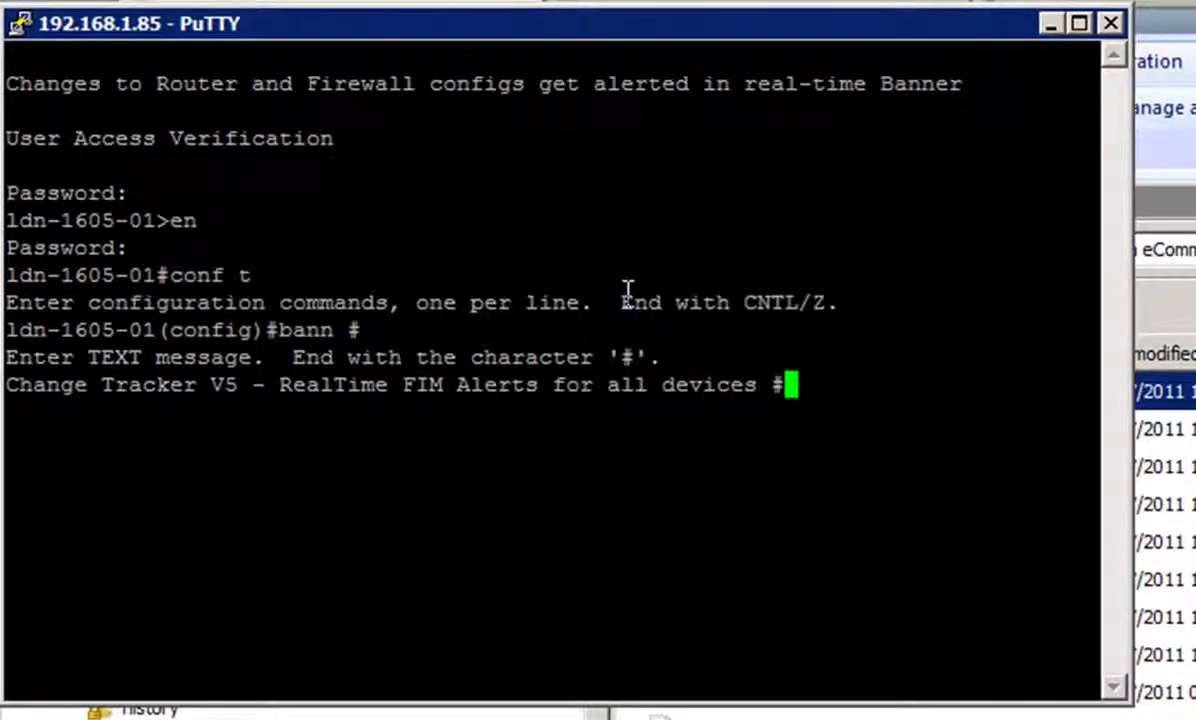
key(Return)
Exit configuration mode, end the router session and close the eCommerce Web App folder window.
text(exit)
key(Return)
text(e)
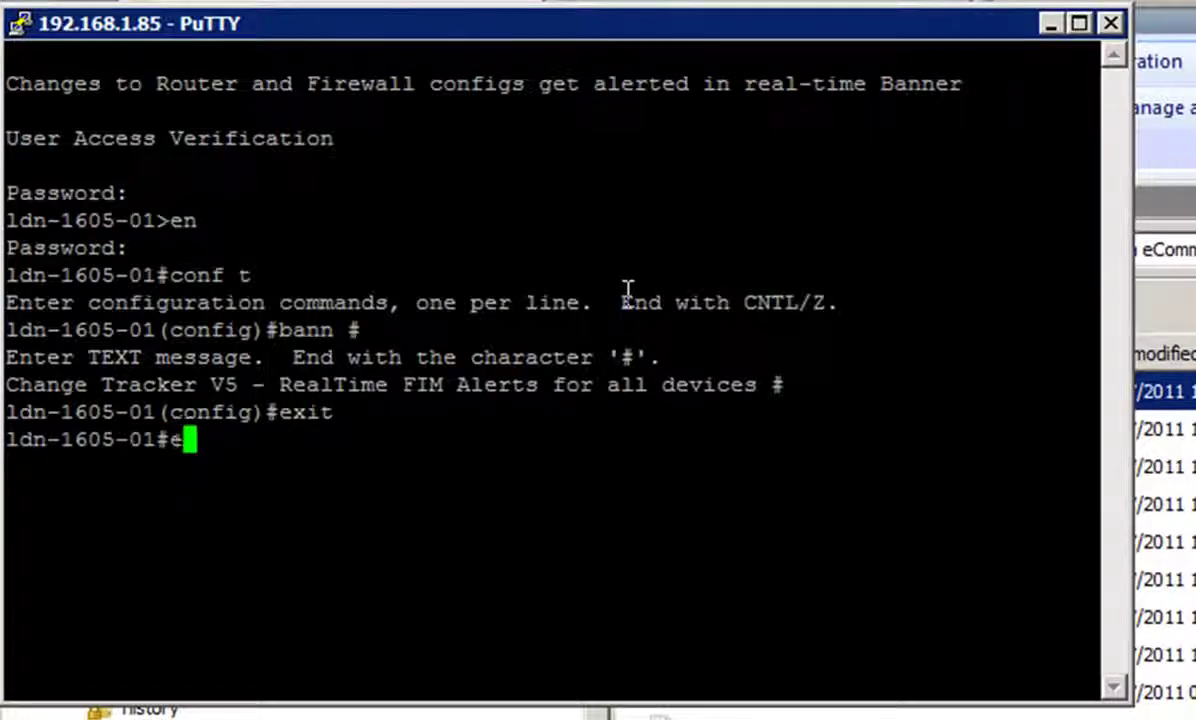
text(xit)
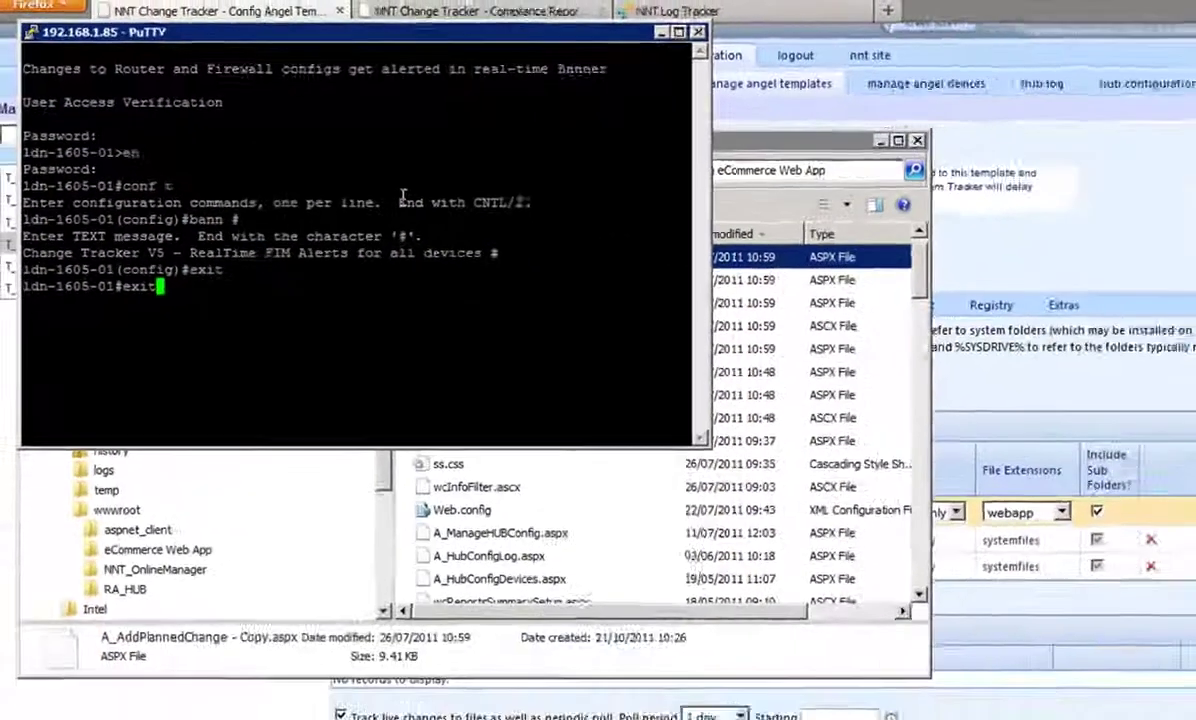
key(Return)
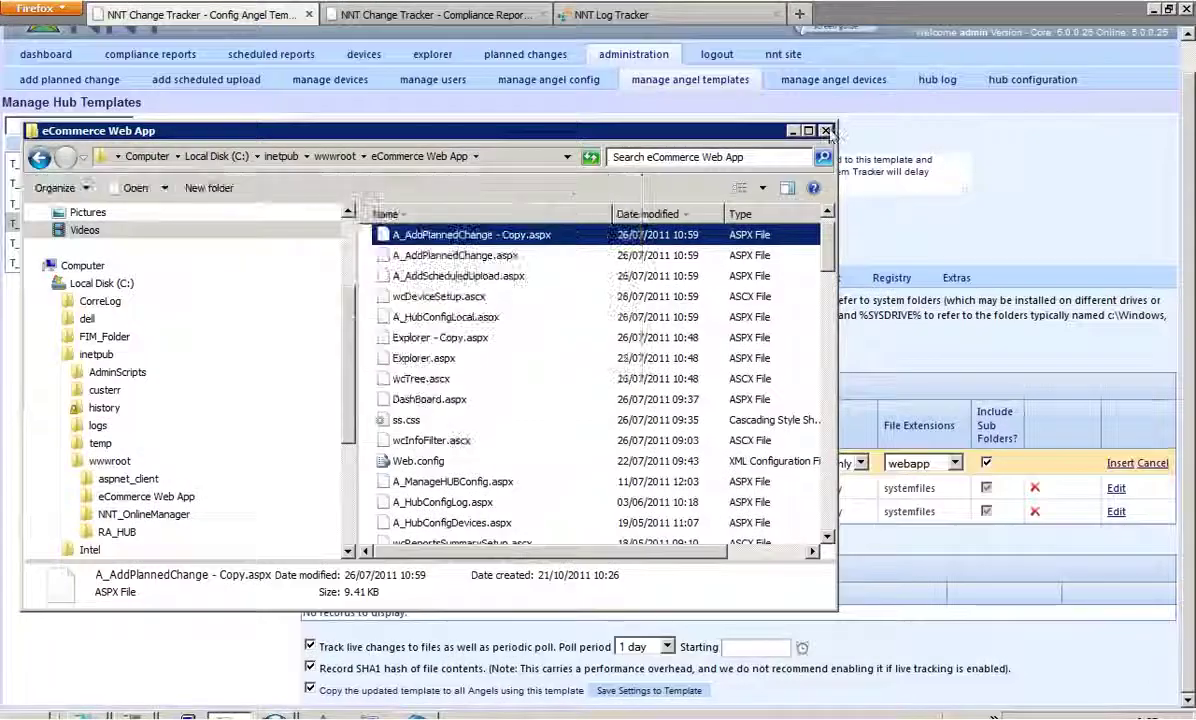
click(826, 131)
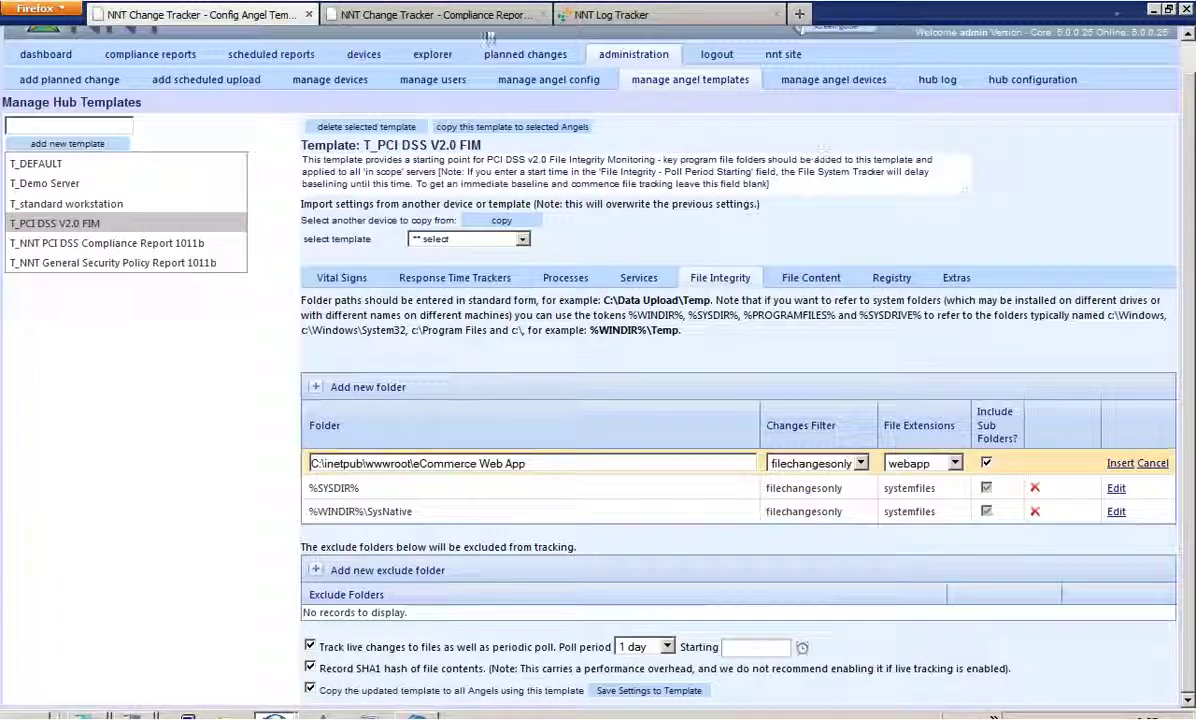
Open the File Integrity Reports section of the scheduled reports in Change Tracker.
click(286, 58)
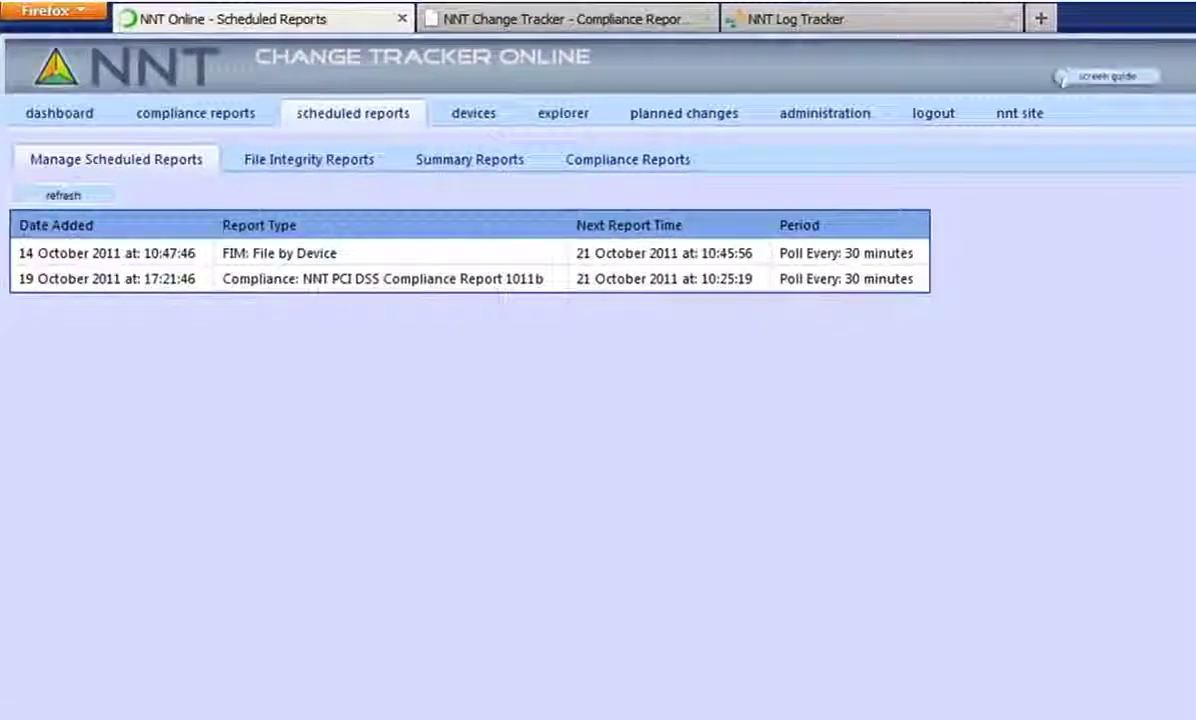
click(320, 165)
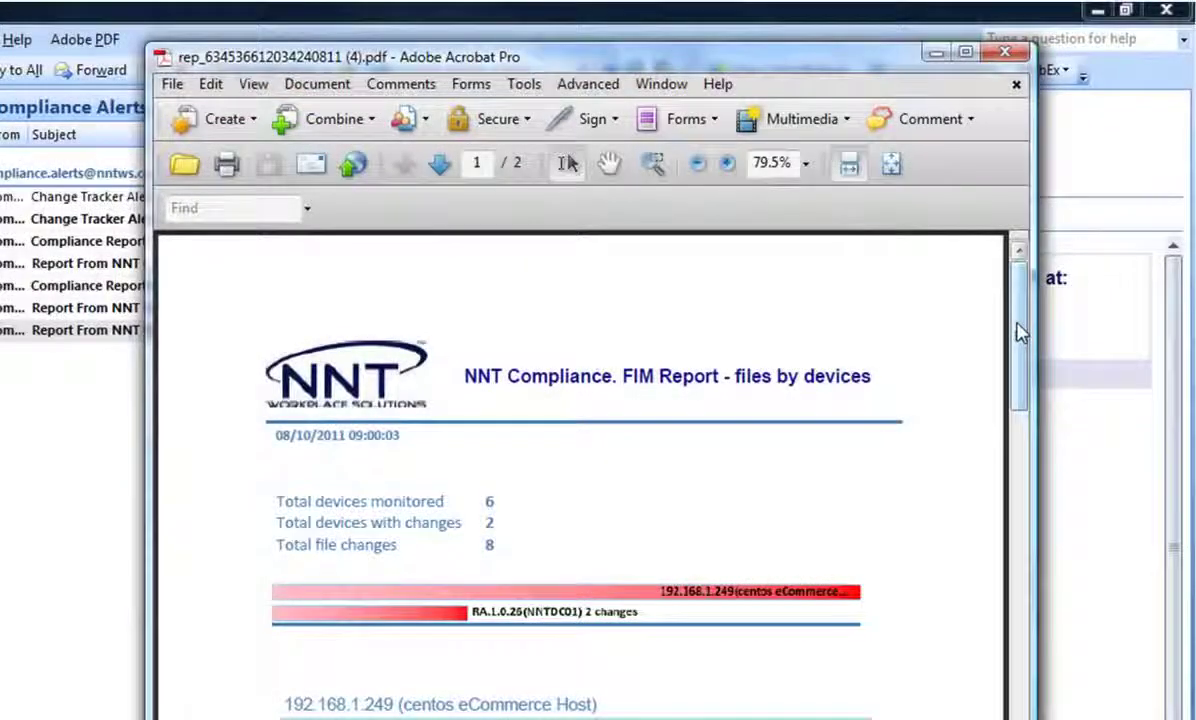
Examine the FIM files-by-devices report PDF and the second Change Tracker alert email for London PCI Estate in Outlook.
drag(1016, 331, 1020, 422)
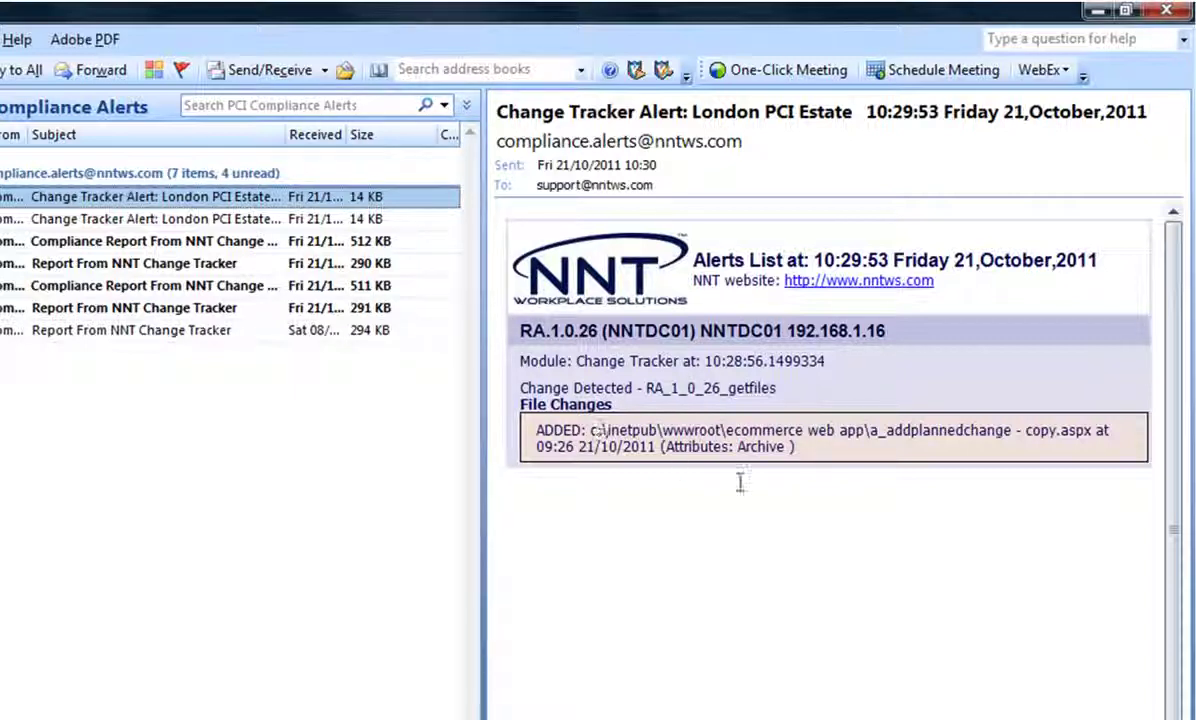
click(186, 218)
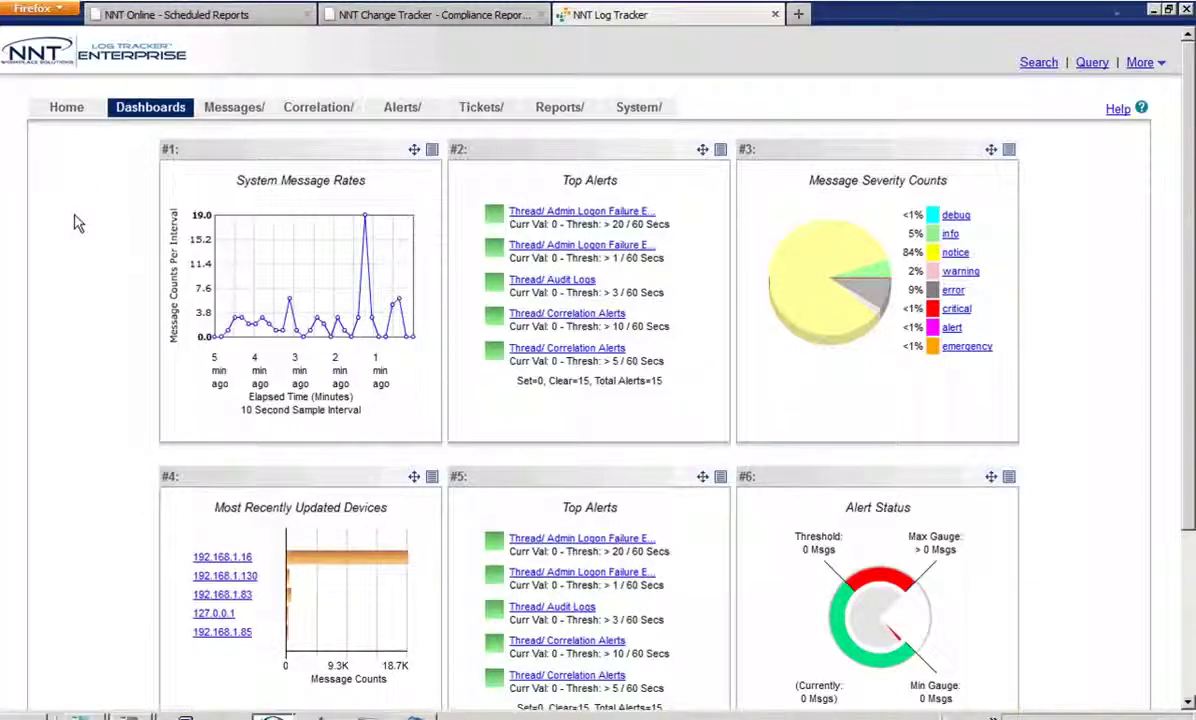
In NNT Log Tracker, review the messages, correlation threads, alerts and open tickets, highlighting the RunningConfig change message.
click(231, 107)
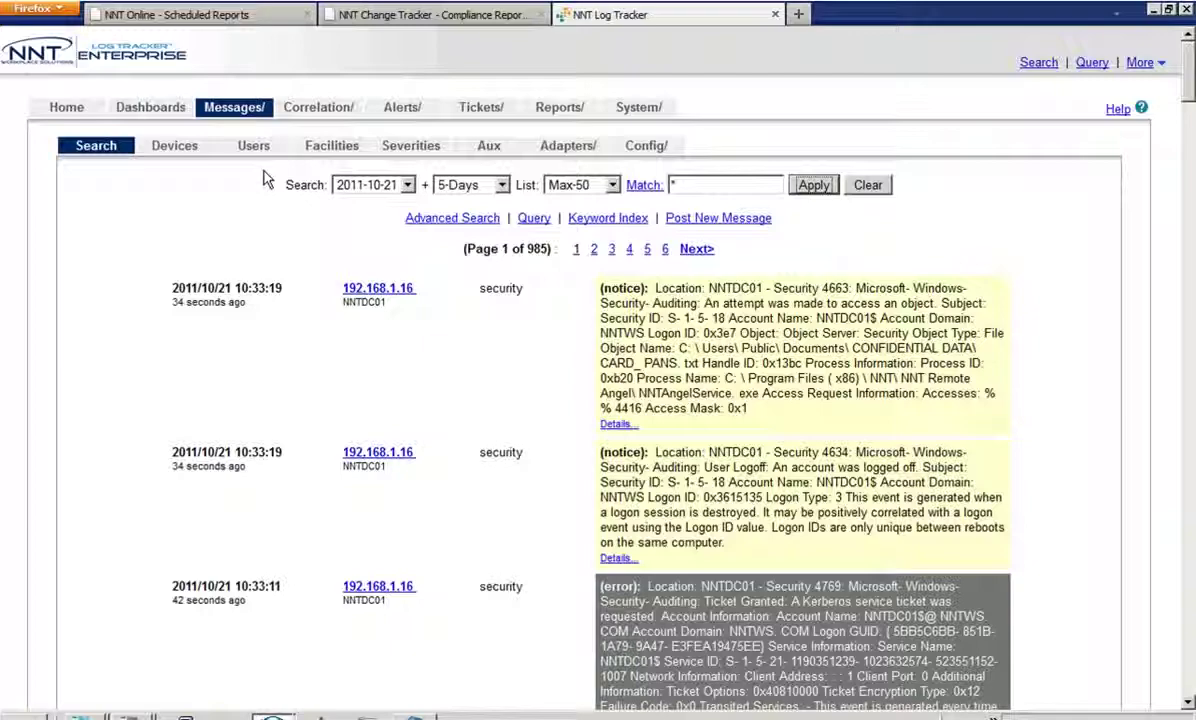
click(312, 107)
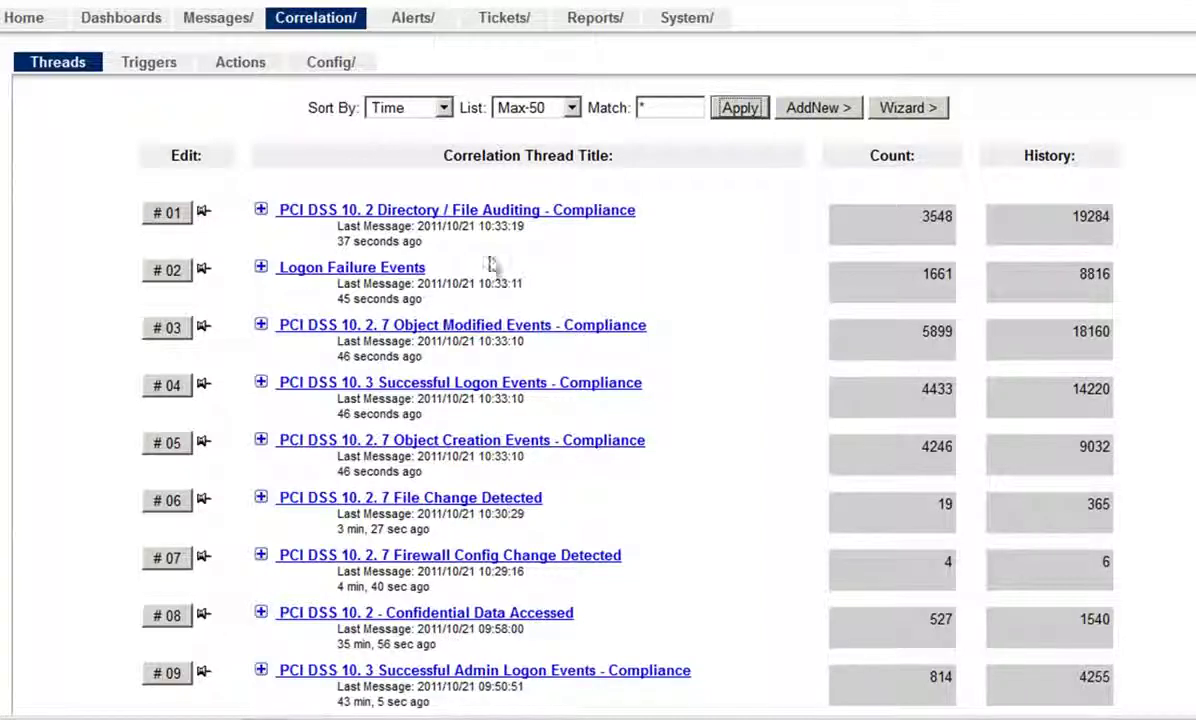
click(410, 30)
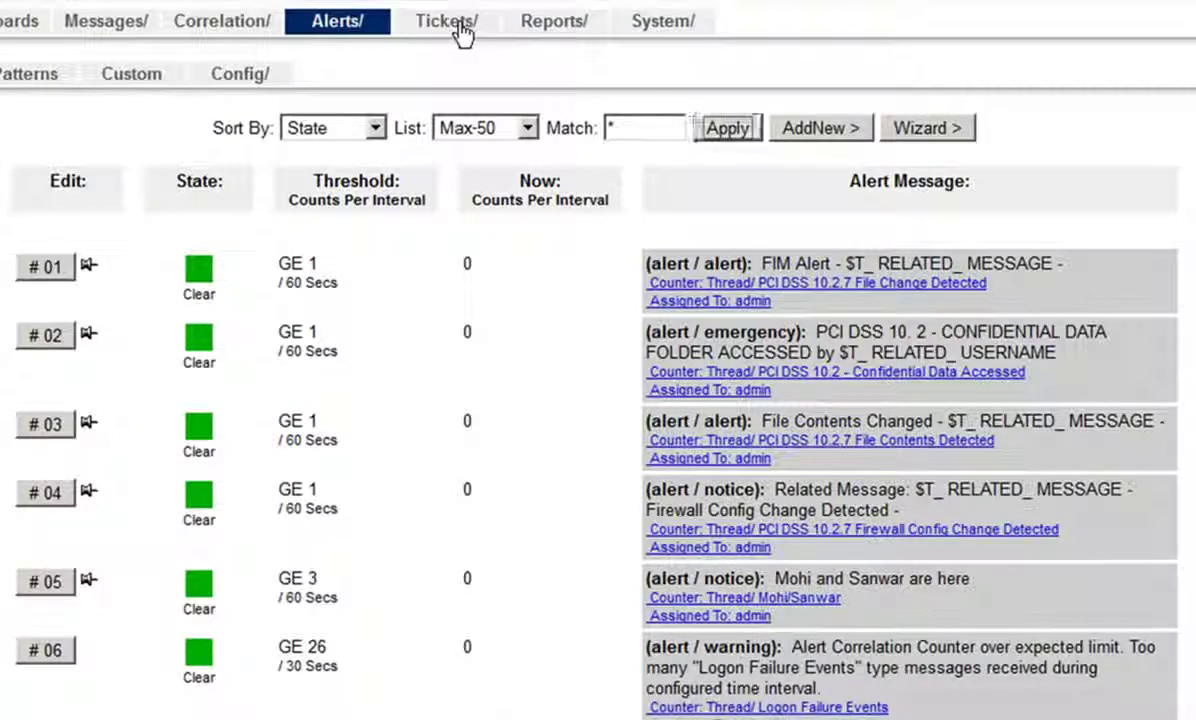
click(461, 31)
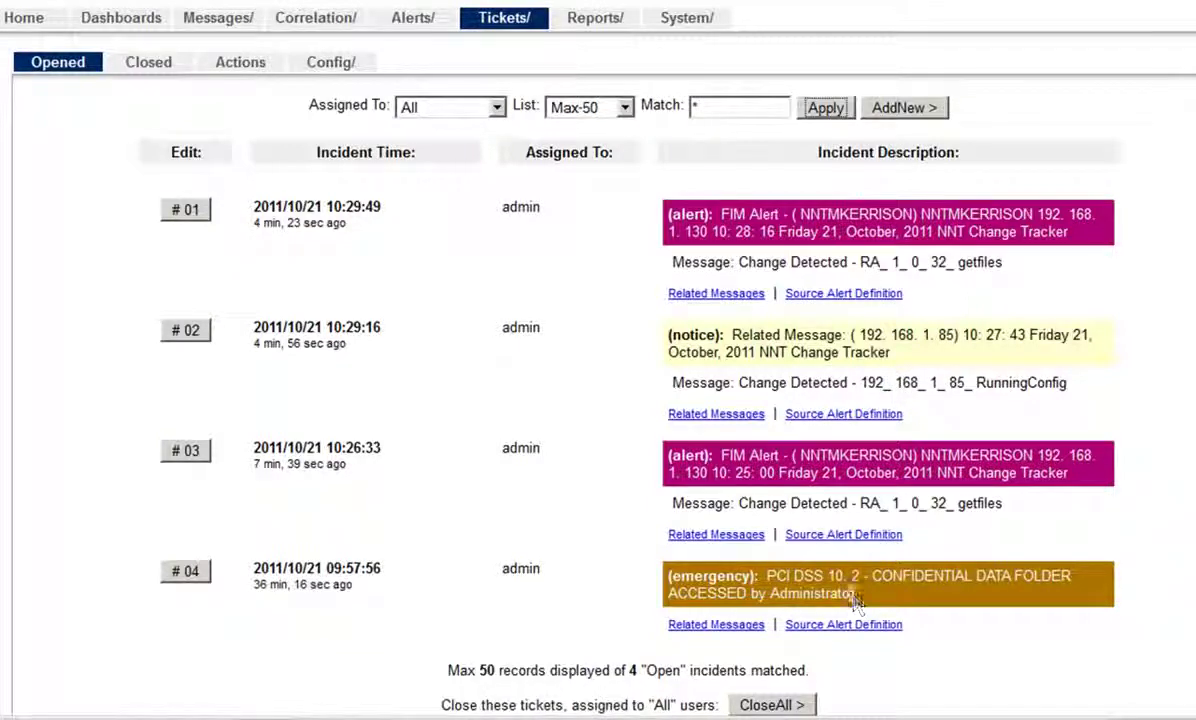
drag(855, 597, 767, 578)
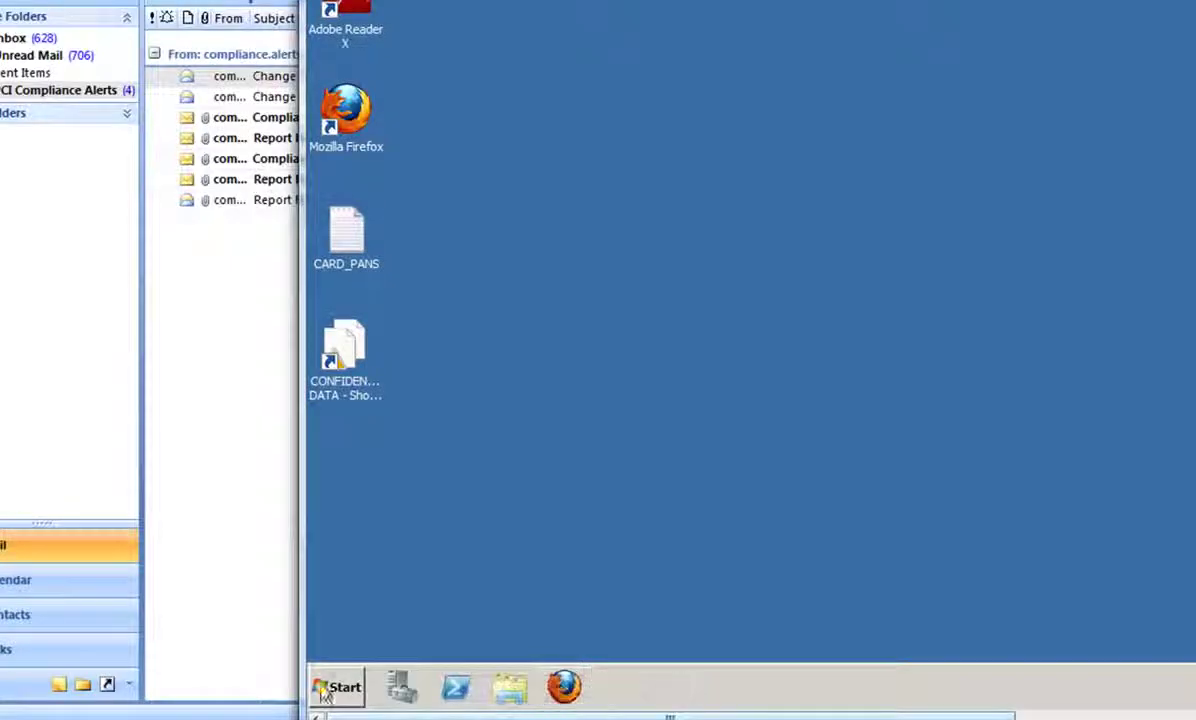
In the 192.168.1.16 remote desktop, open CARD_PANS from CONFIDENTIAL DATA and delete the planned change example line and the PAN line above it.
click(322, 688)
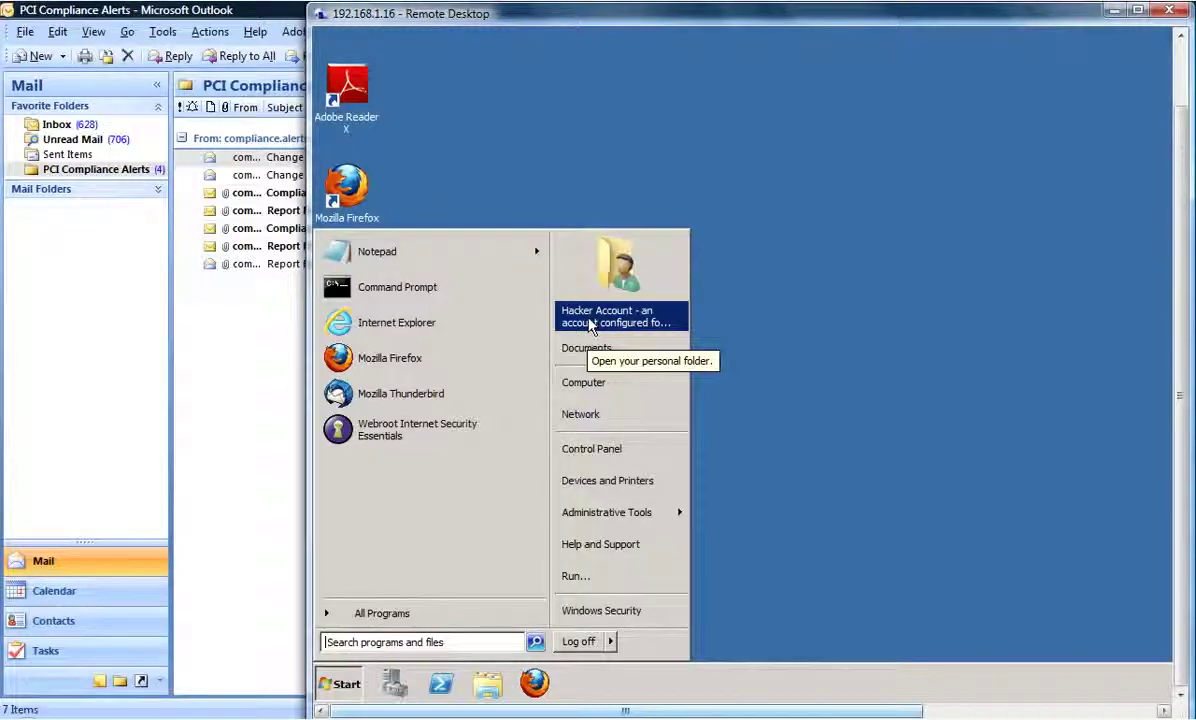
click(737, 355)
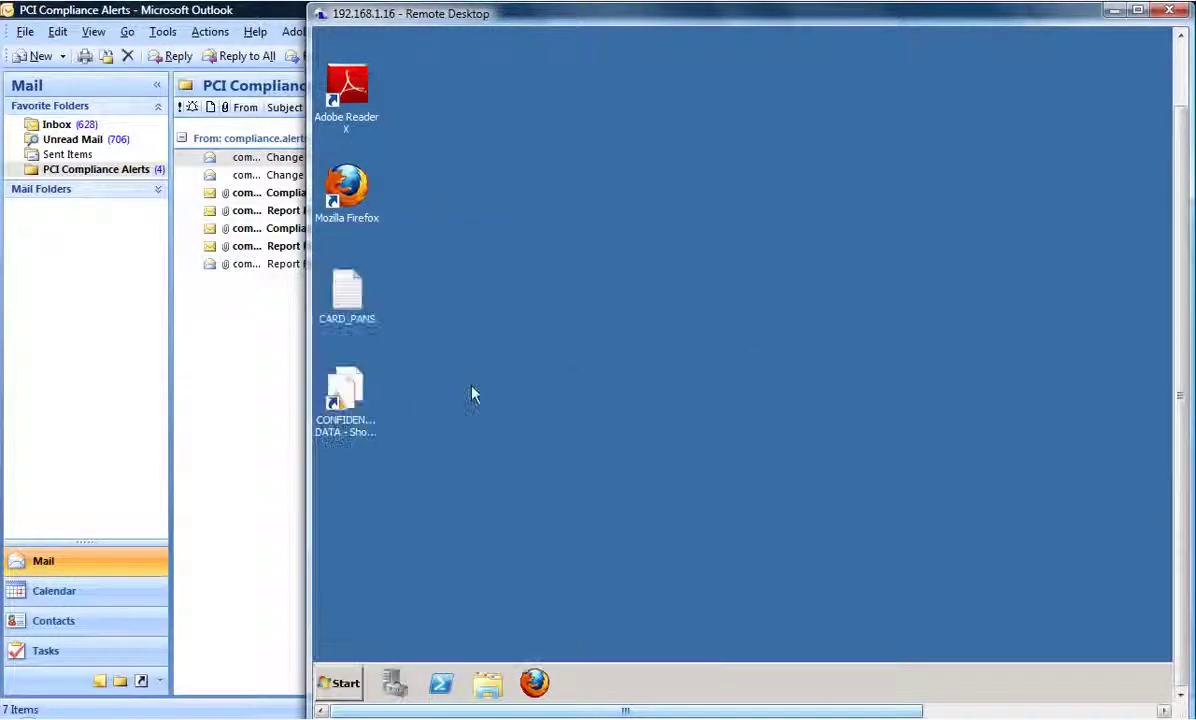
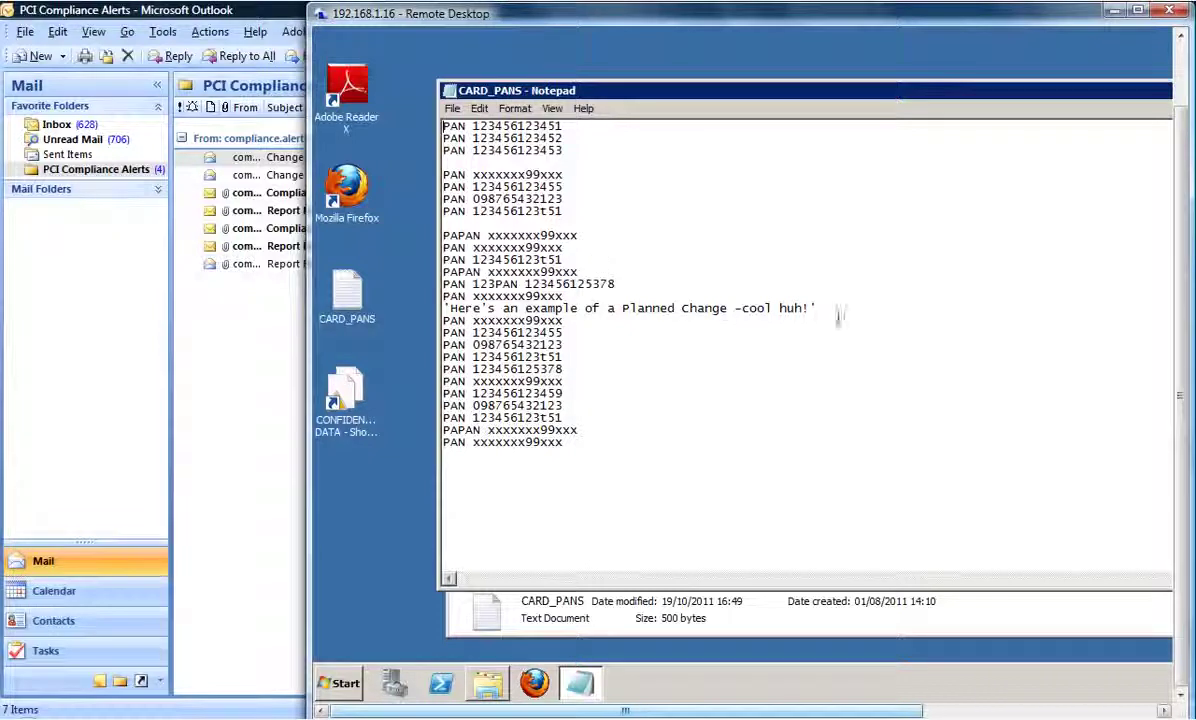
drag(703, 297, 455, 297)
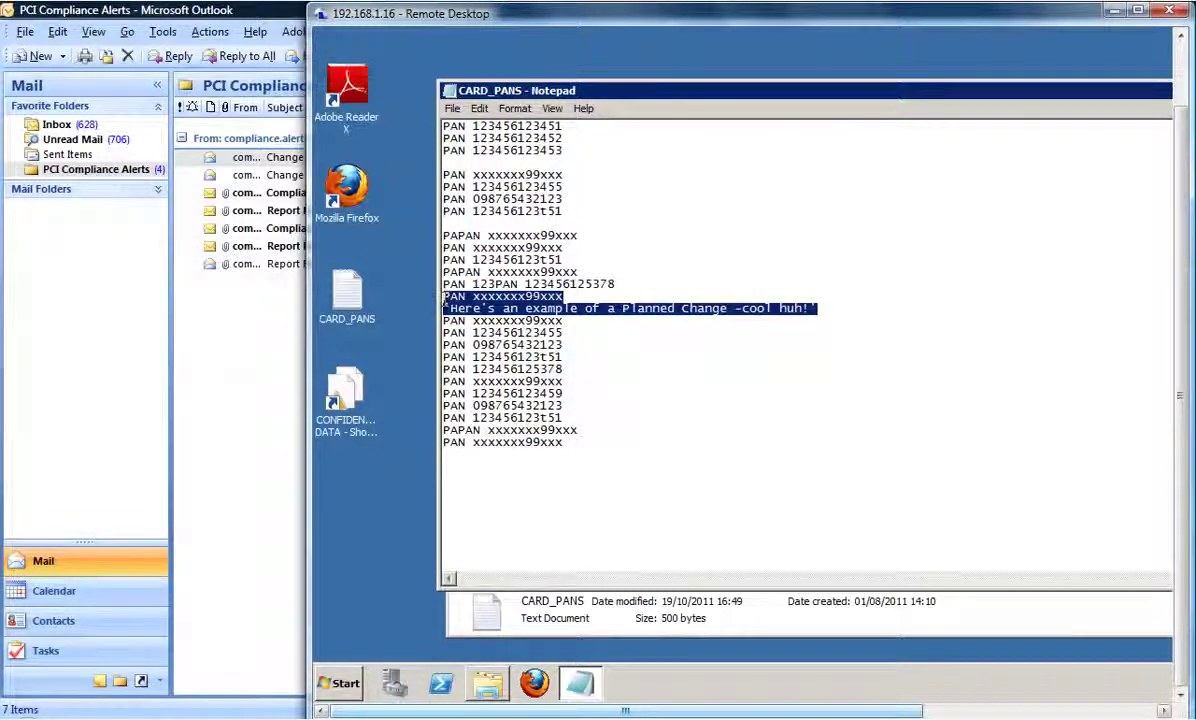
key(Delete)
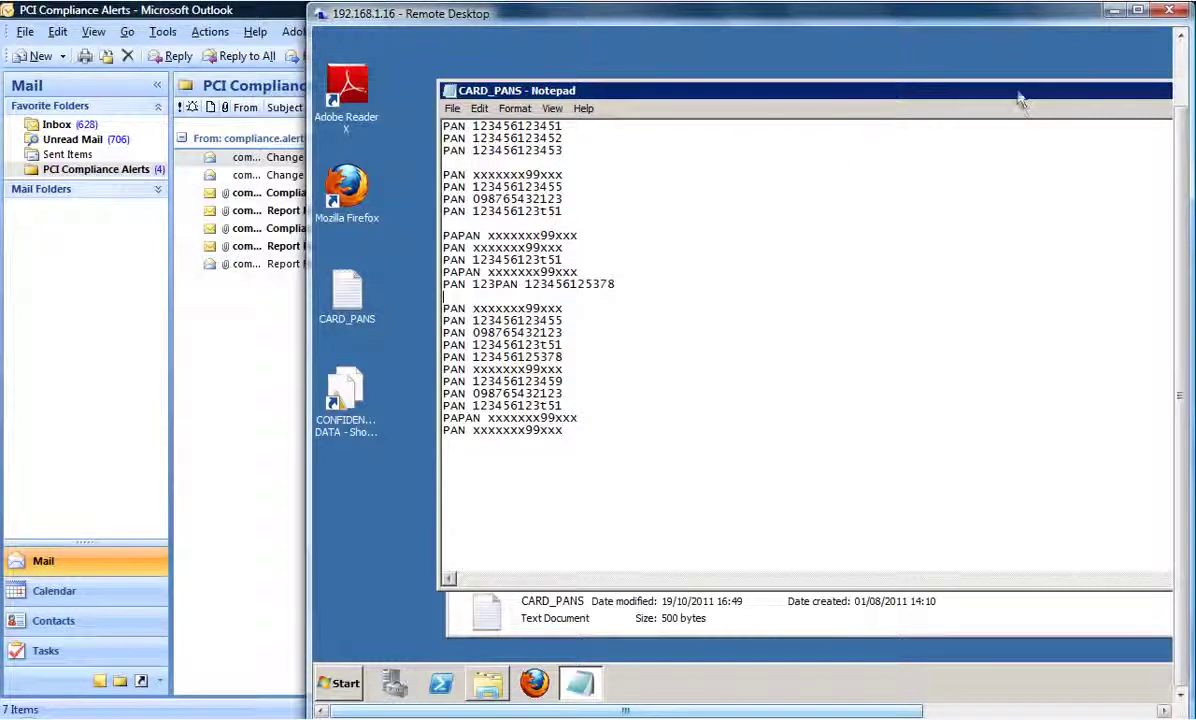
Close CARD_PANS with its changes saved and close the CONFIDENTIAL DATA folder window.
drag(1008, 97, 852, 94)
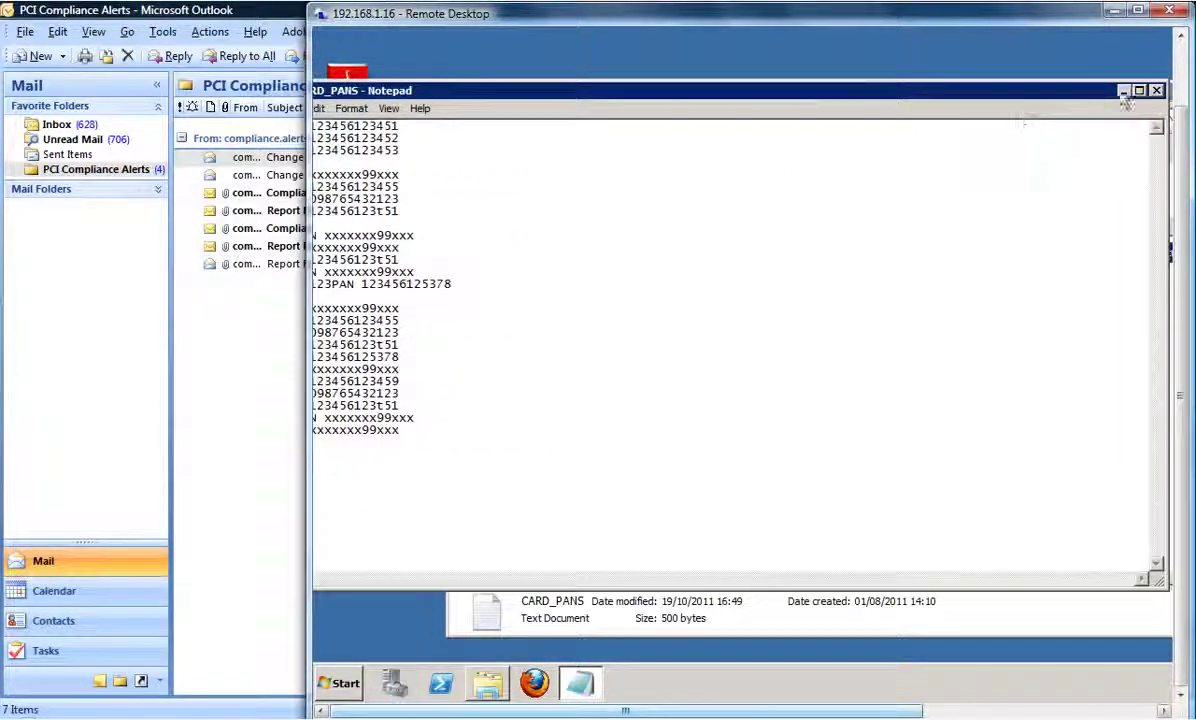
click(1157, 91)
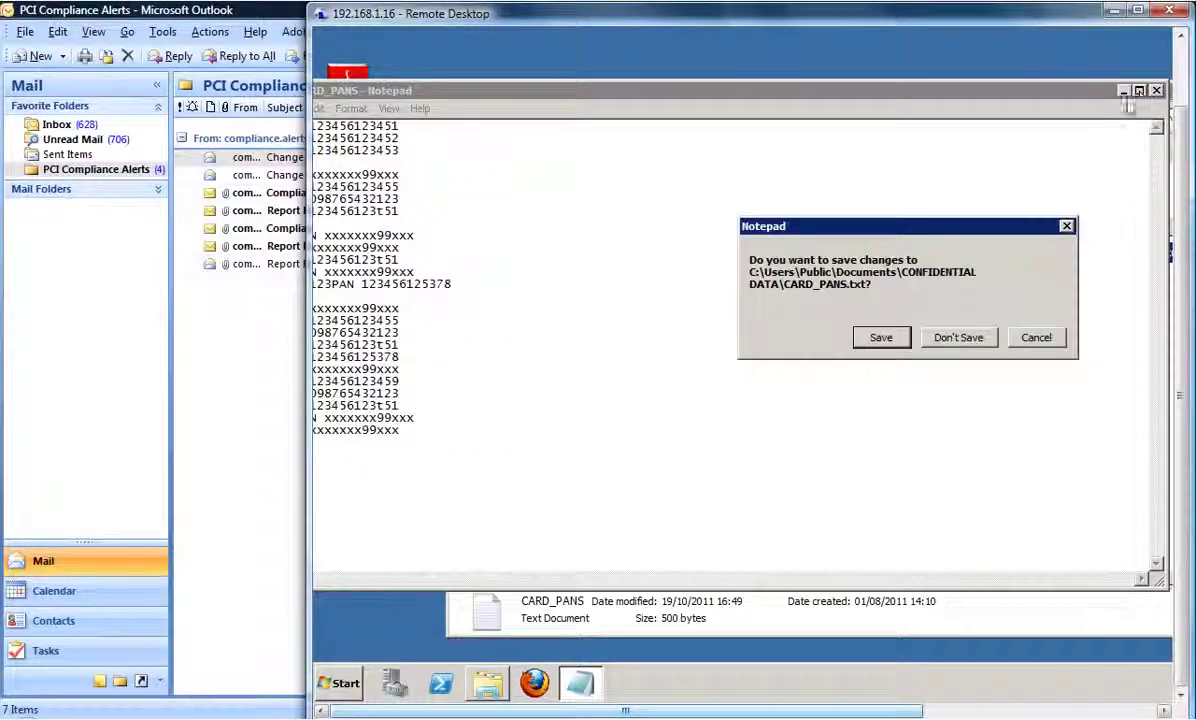
click(893, 340)
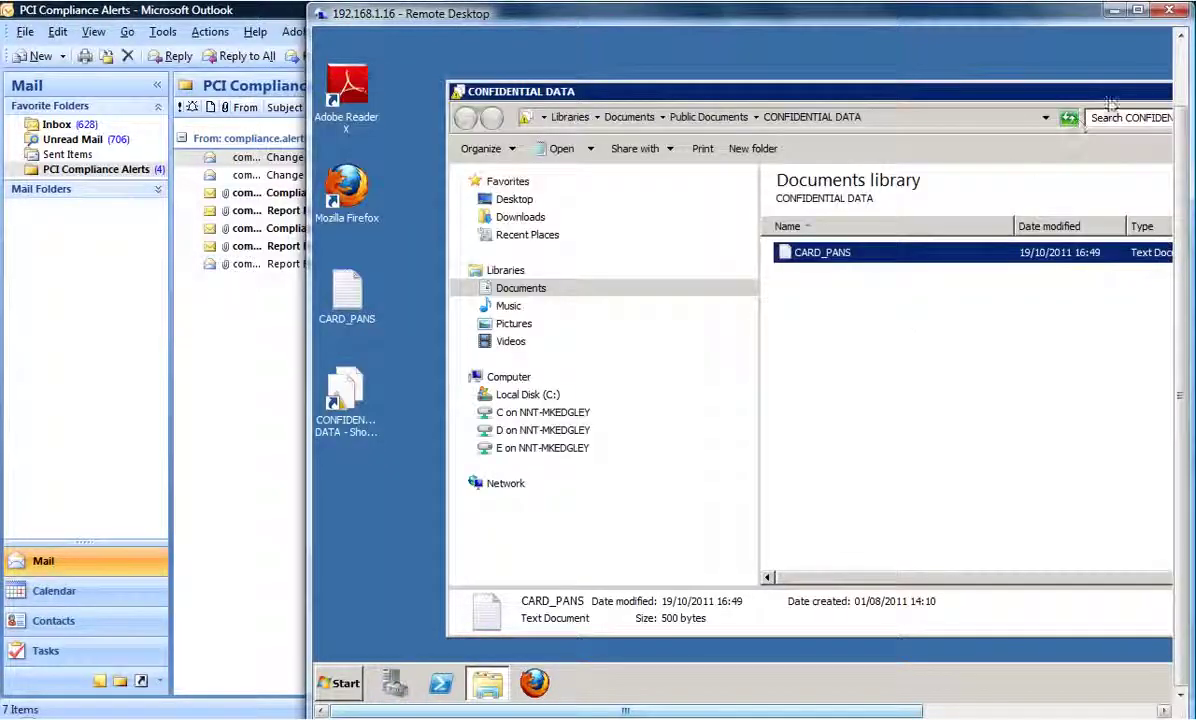
double_click(980, 106)
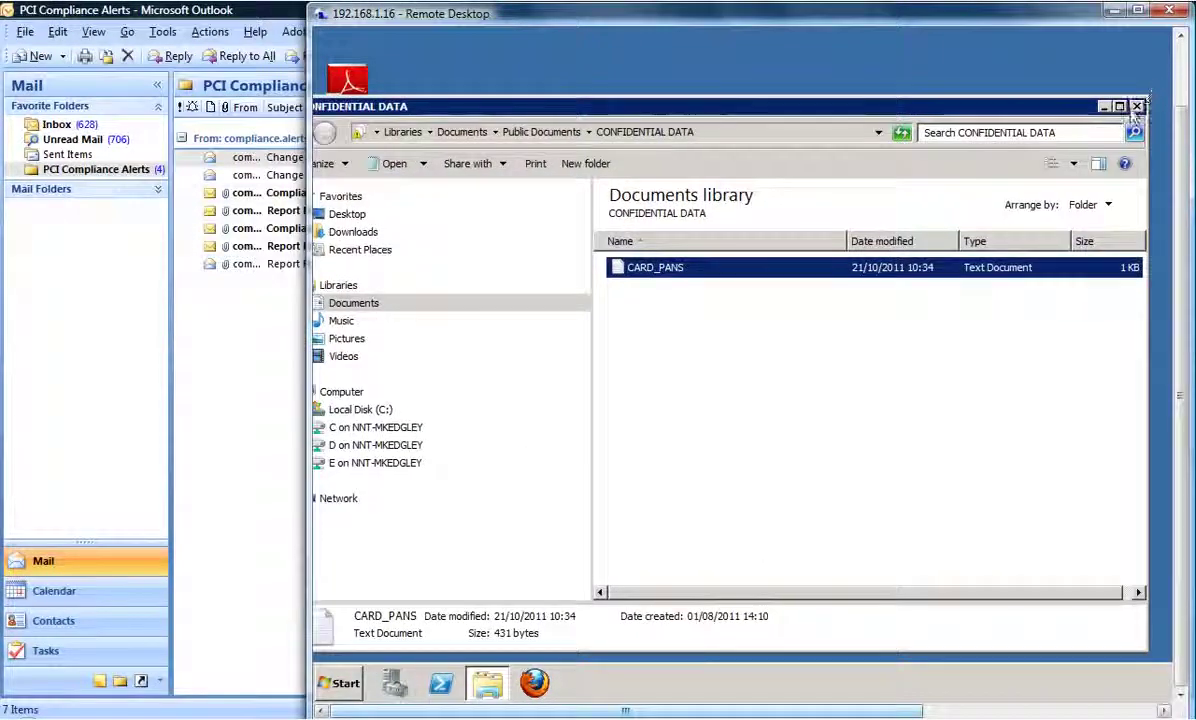
click(1128, 100)
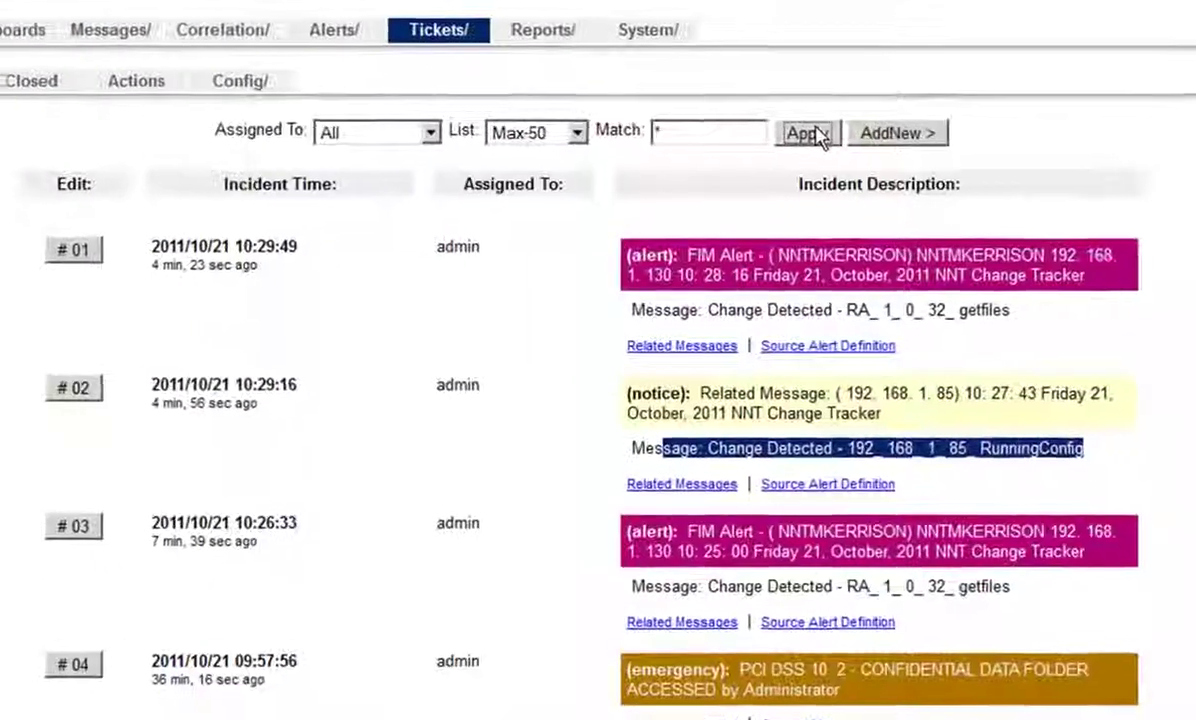
Return to Log Tracker, refresh the open tickets and examine the confidential data folder access ticket.
click(765, 181)
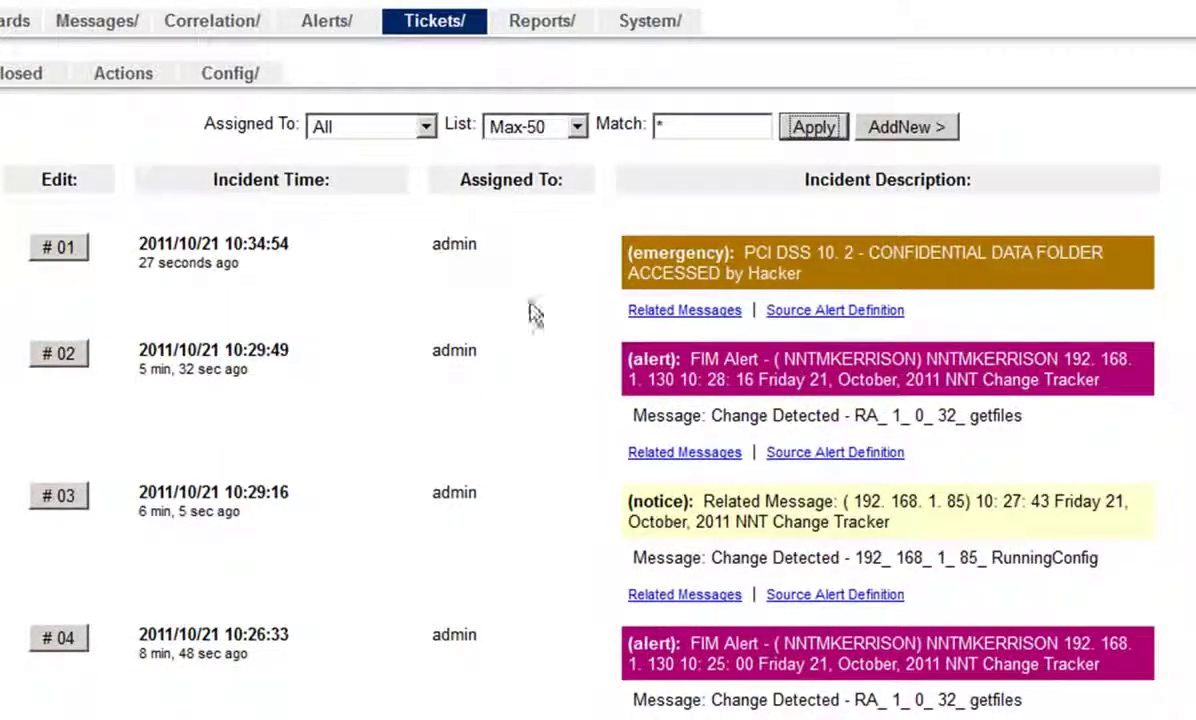
drag(745, 254, 836, 283)
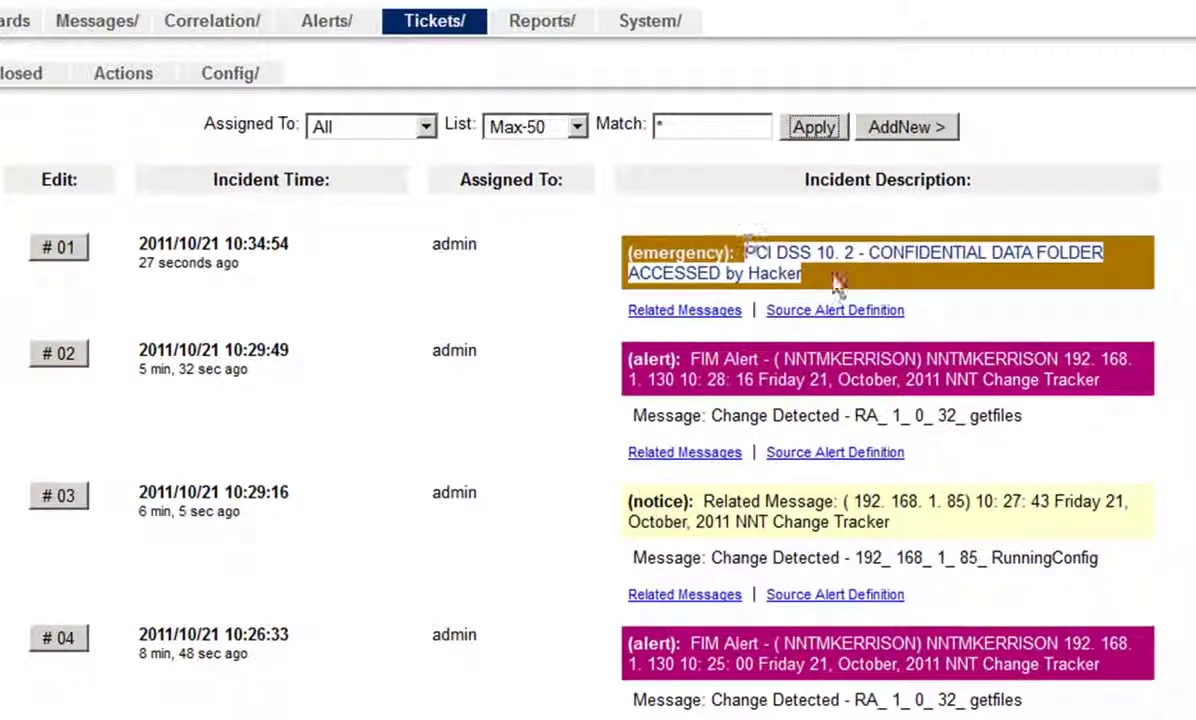
Refresh the open tickets again and open the related messages of the File Contents Changed alert for NNTDC01.
click(818, 133)
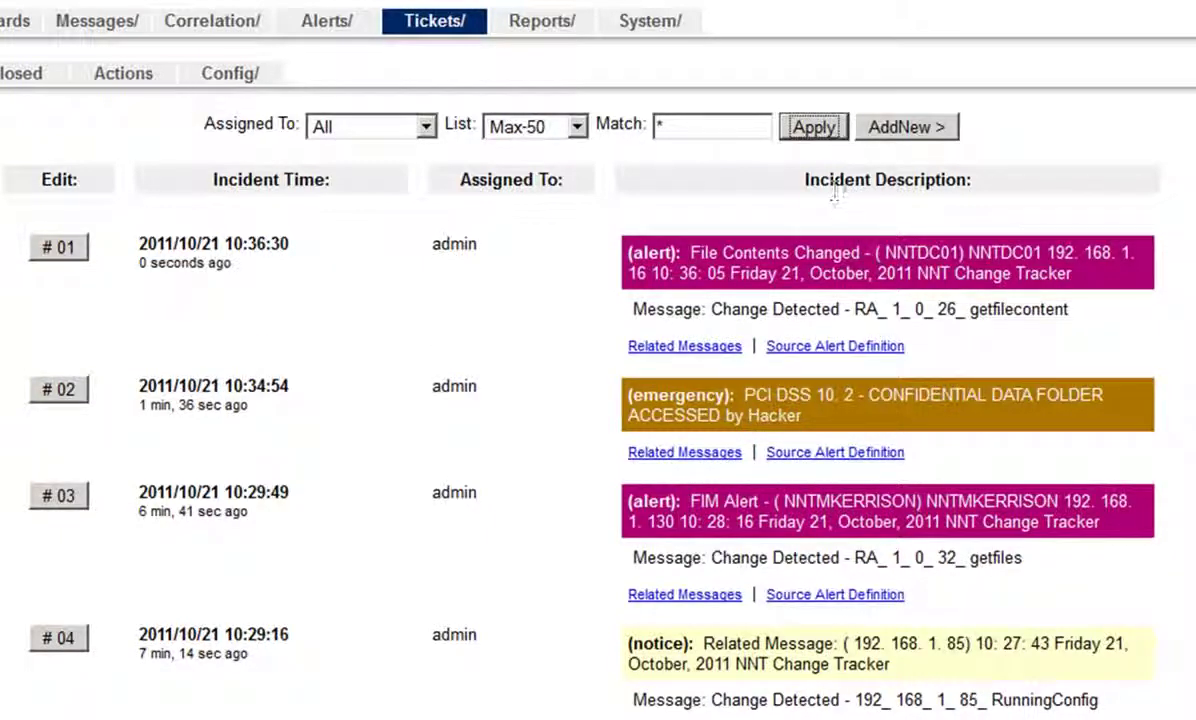
drag(870, 253, 658, 254)
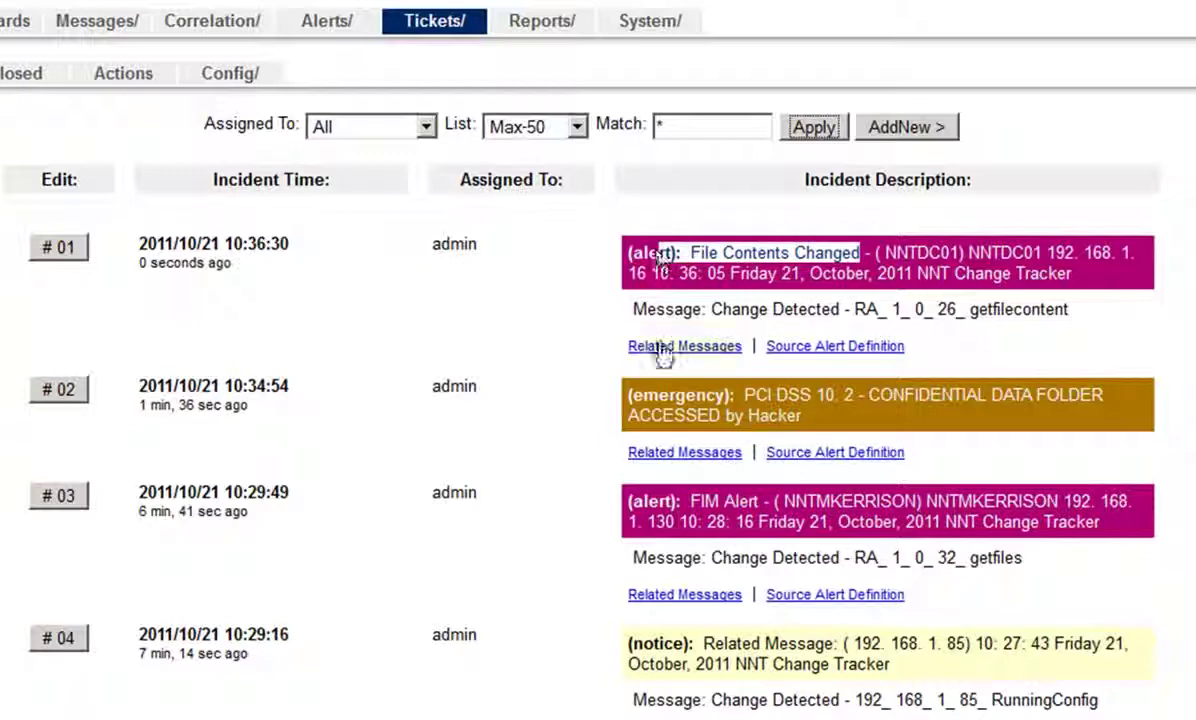
click(659, 347)
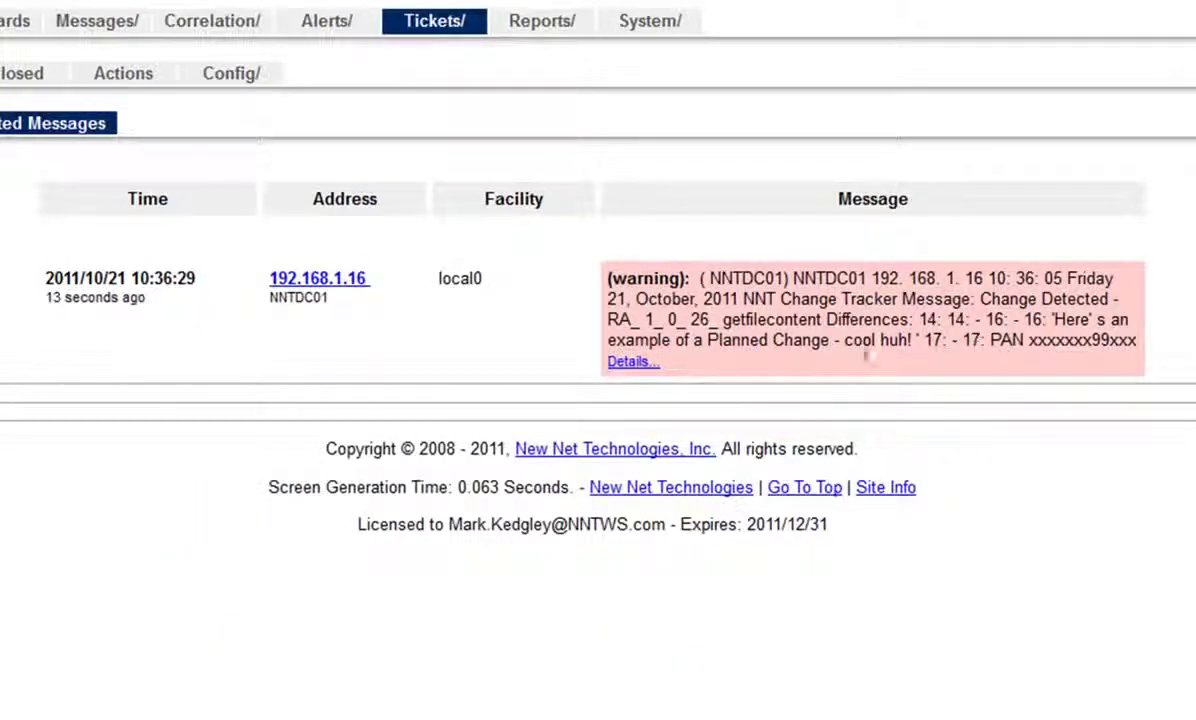